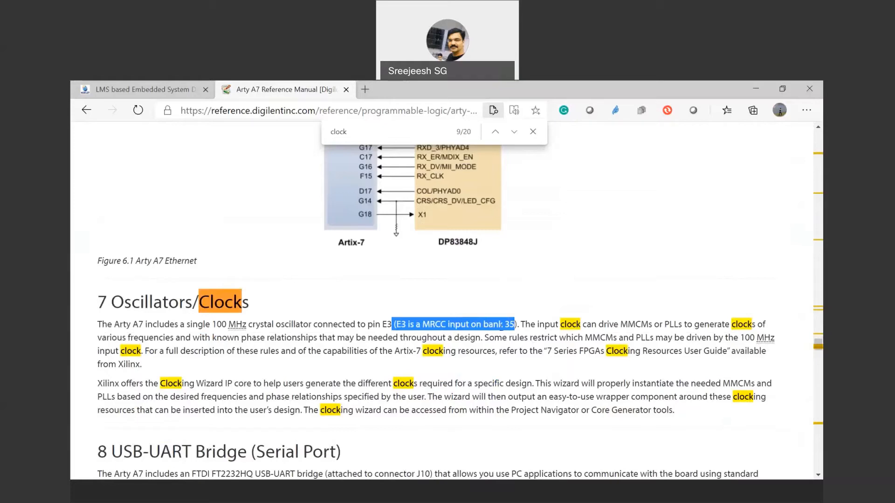
Step: Leave the Arty A7 reference manual and switch to the implemented counter design in Vivado
scroll(489, 325, "up", 3)
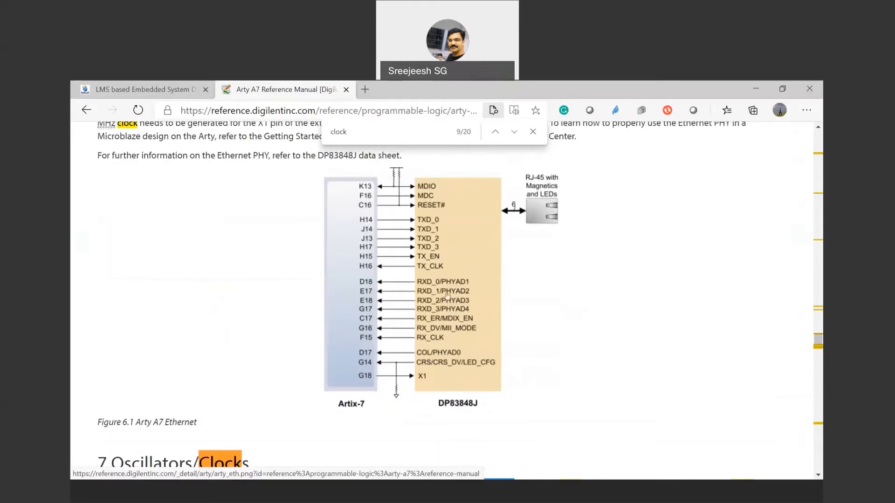
scroll(447, 294, "up", 2)
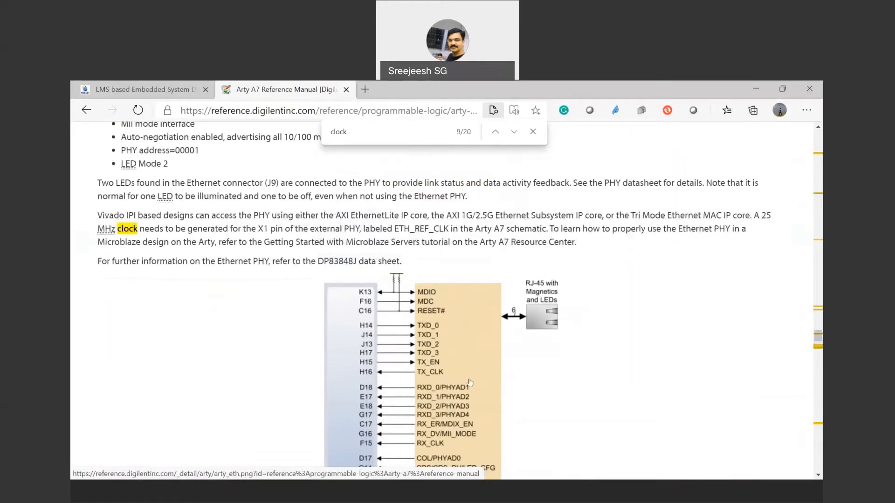
scroll(470, 382, "up", 10)
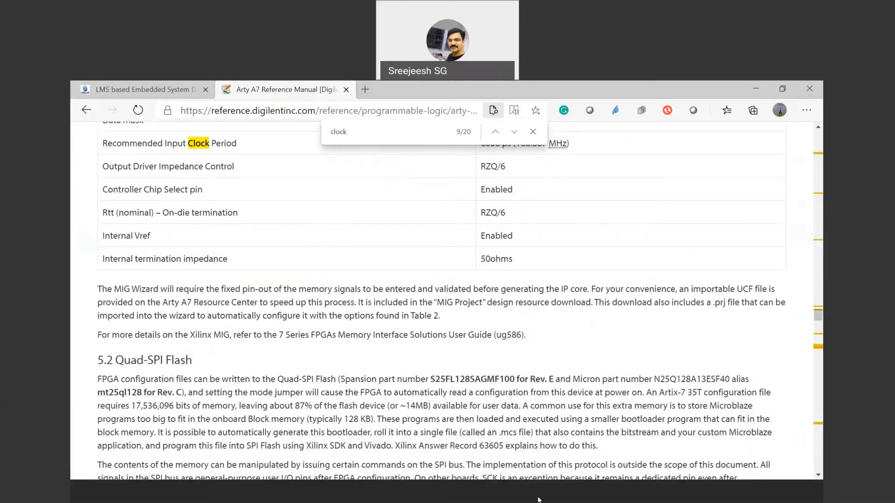
left_click(756, 89)
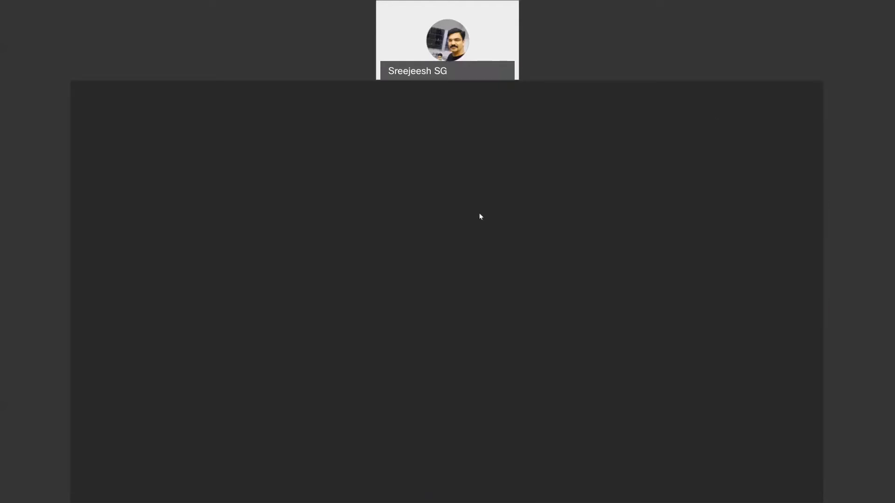
key("alt+Tab")
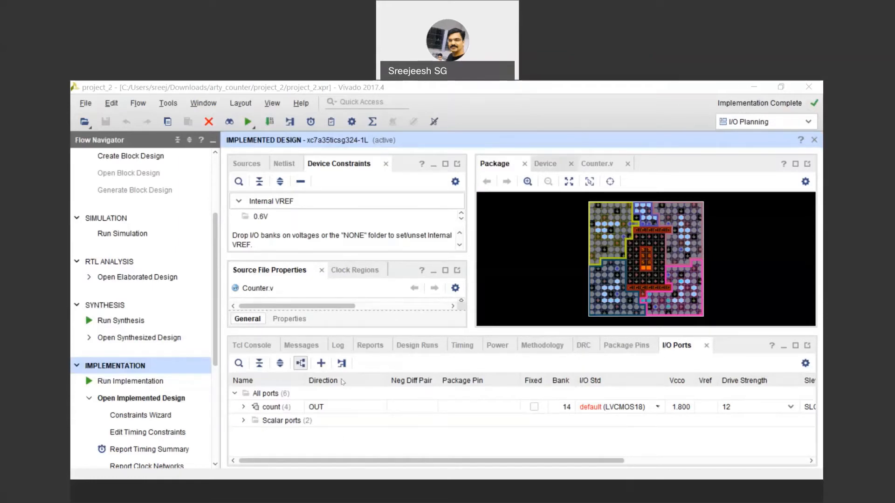
Step: Expand the count bus in the I/O port list and maximize the list within the workspace
left_click(244, 408)
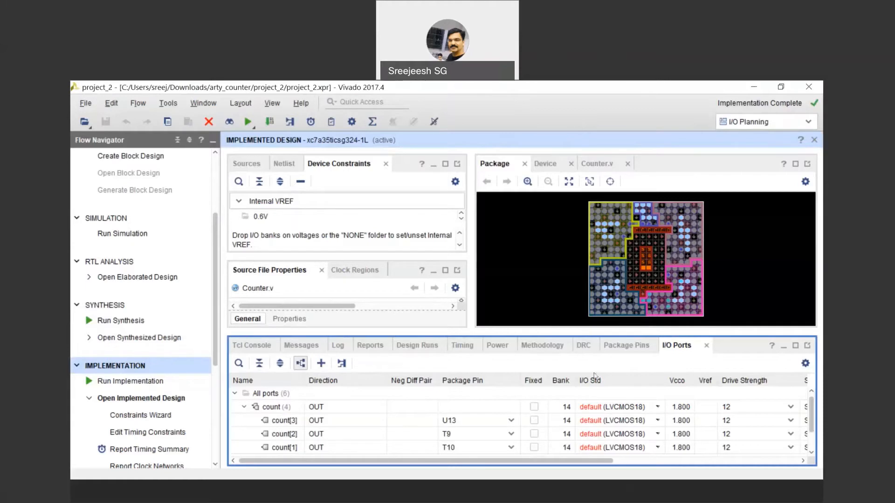
left_click(455, 419)
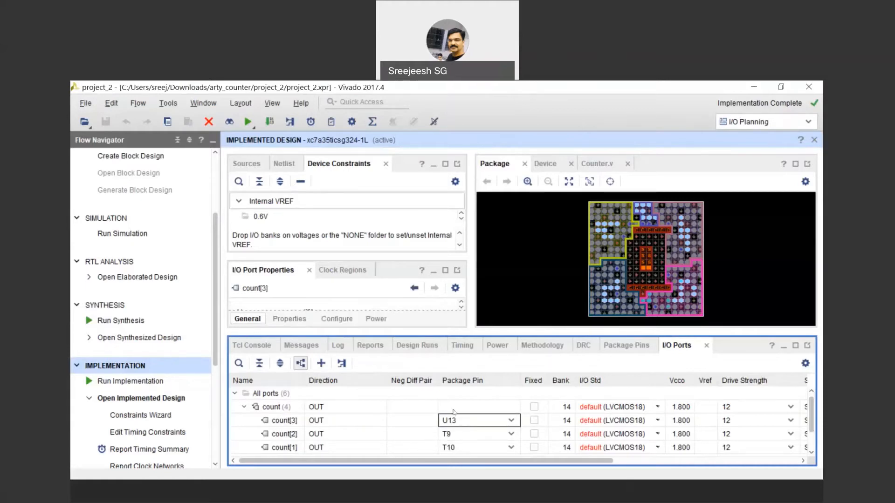
left_click(455, 420)
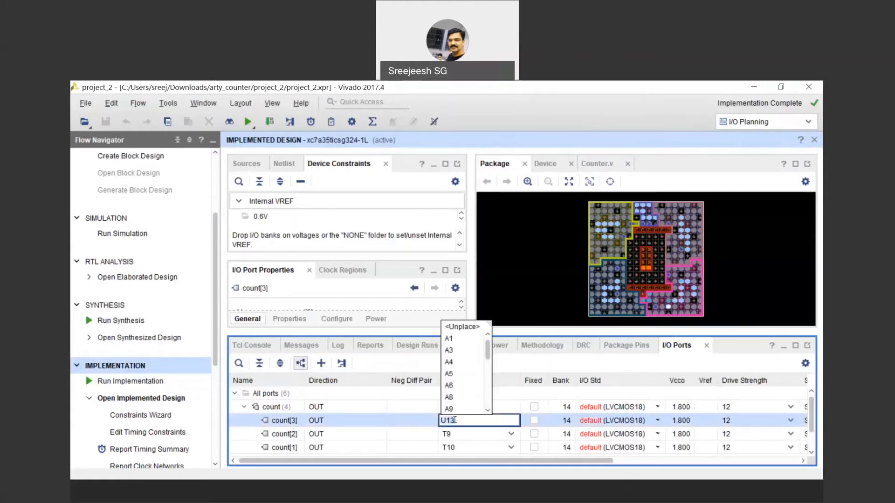
left_click(798, 353)
left_click(795, 346)
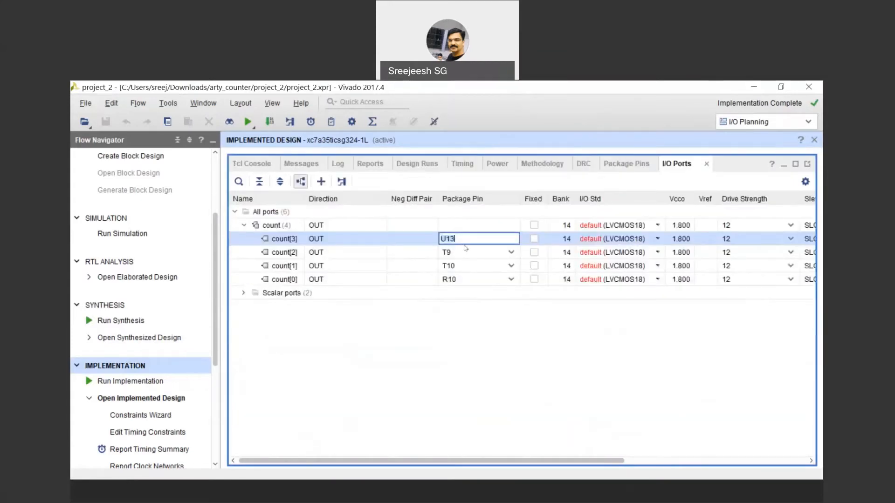
Step: Expand the scalar ports and assign package pin E3 to the clk port
double_click(269, 298)
left_click(463, 308)
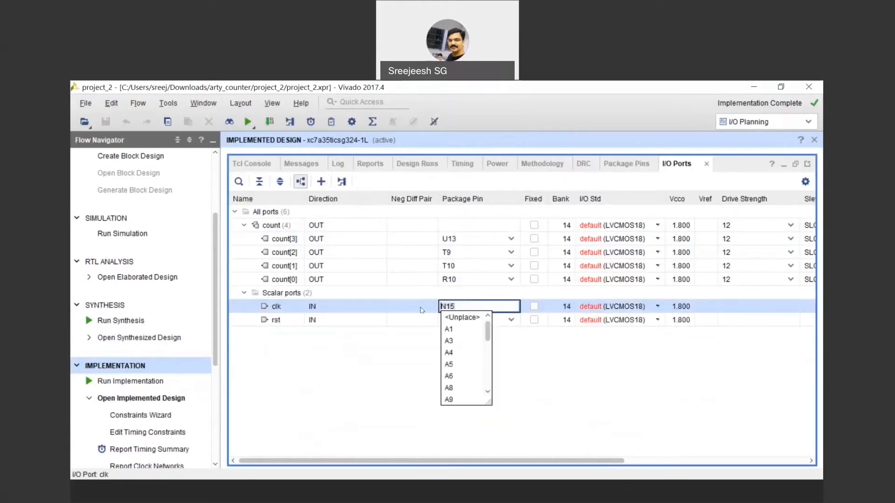
type("3")
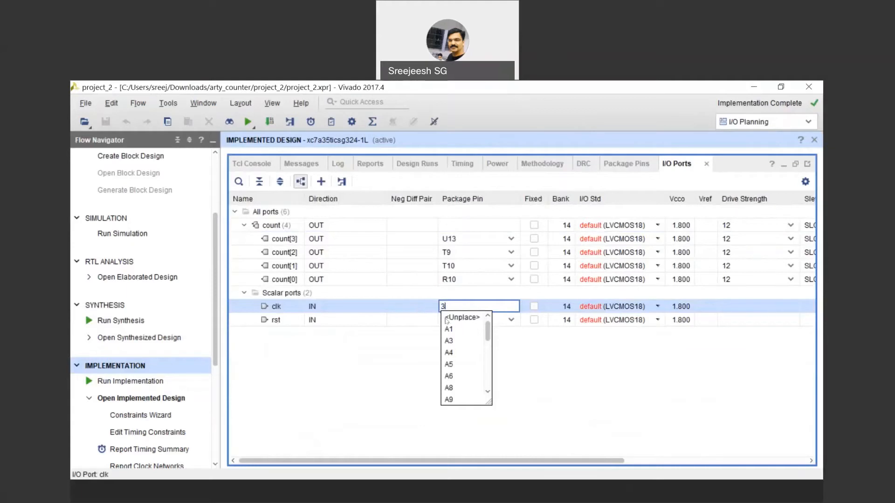
key("BackSpace")
type("e3")
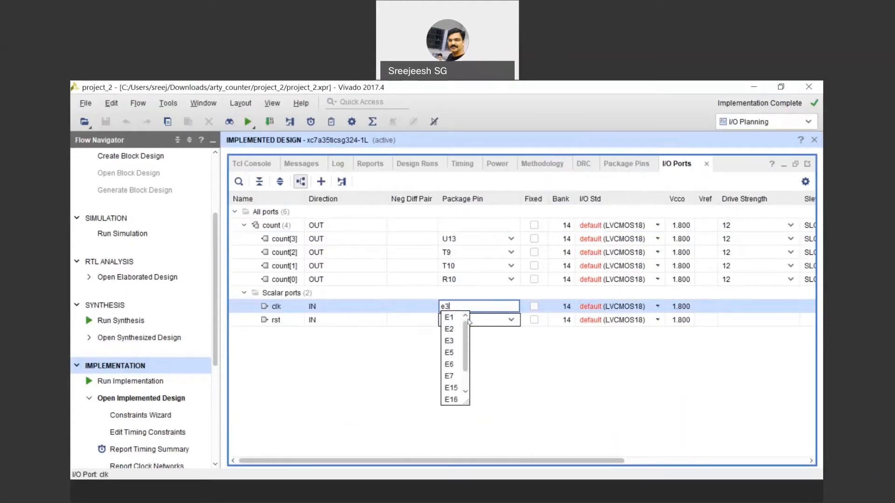
key("Return")
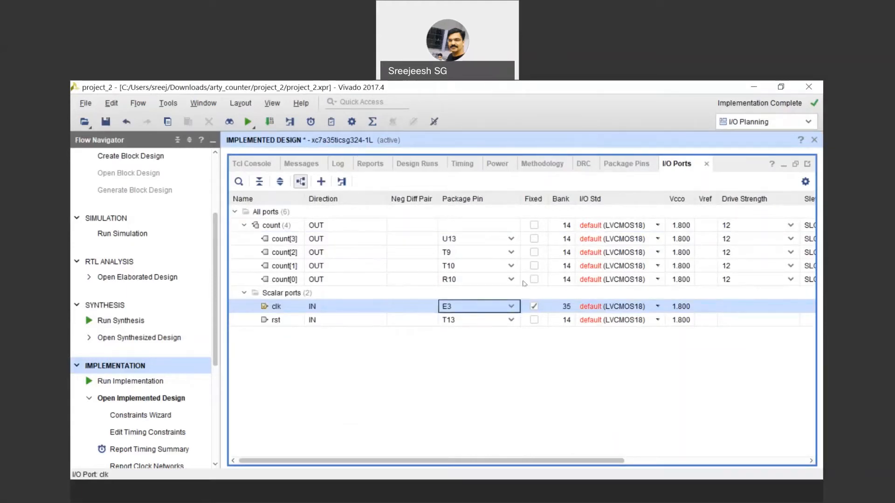
Step: Set the I/O standard of both the clk and rst ports to LVCMOS33
left_click(615, 306)
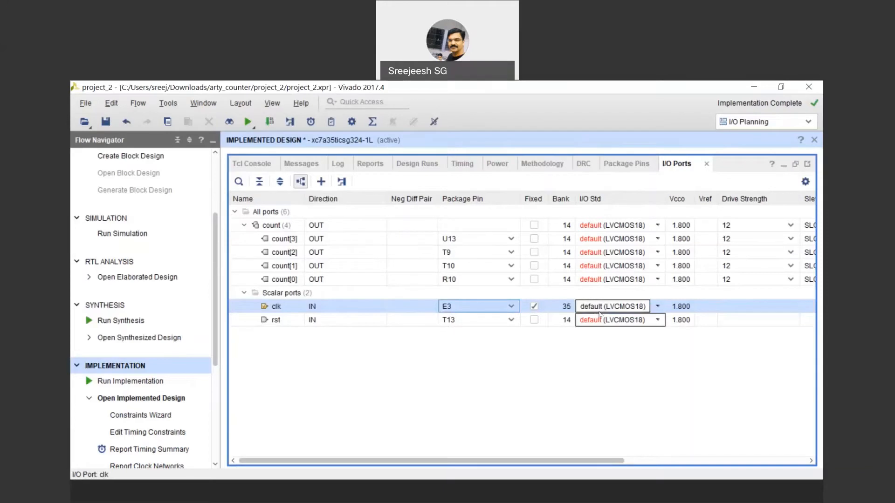
left_click(657, 306)
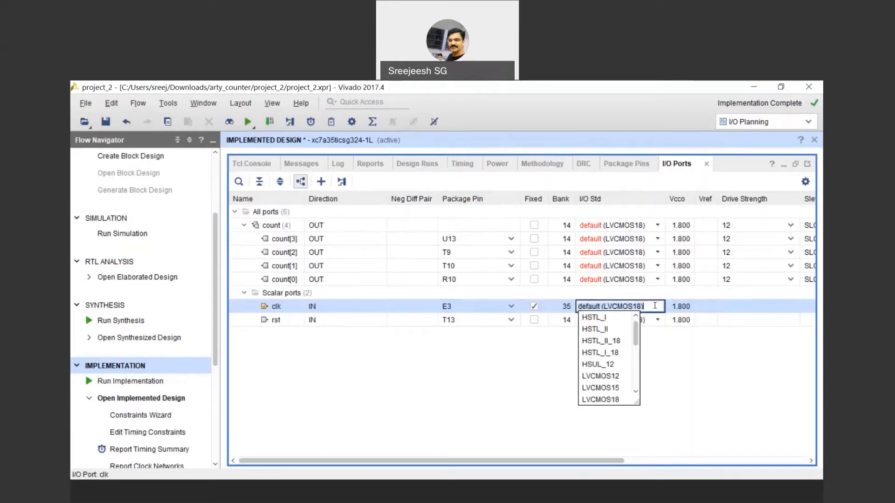
scroll(618, 372, "down", 2)
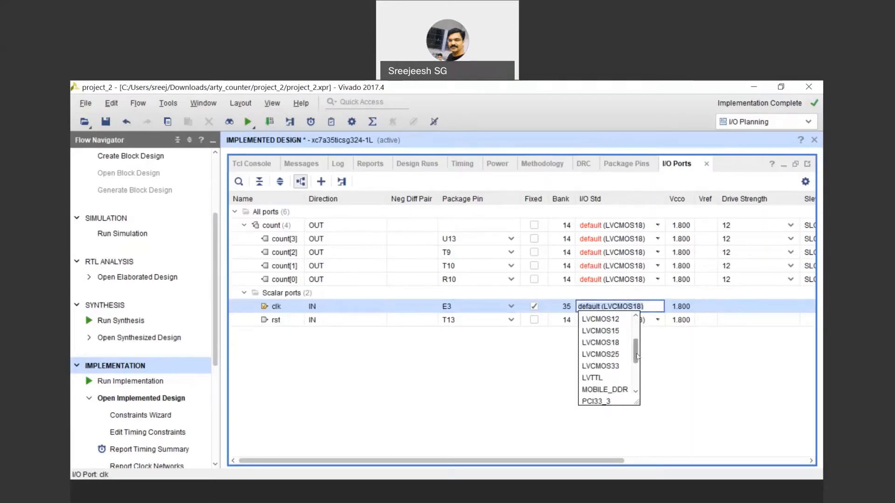
left_click(614, 368)
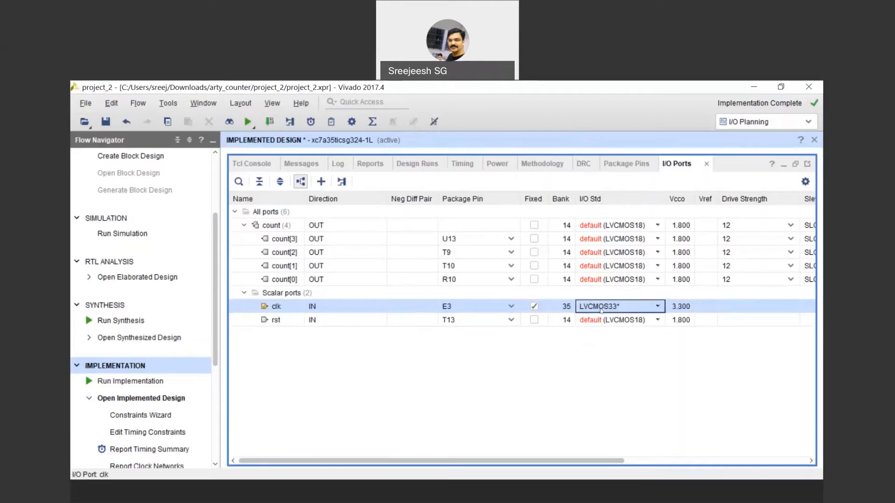
left_click(658, 320)
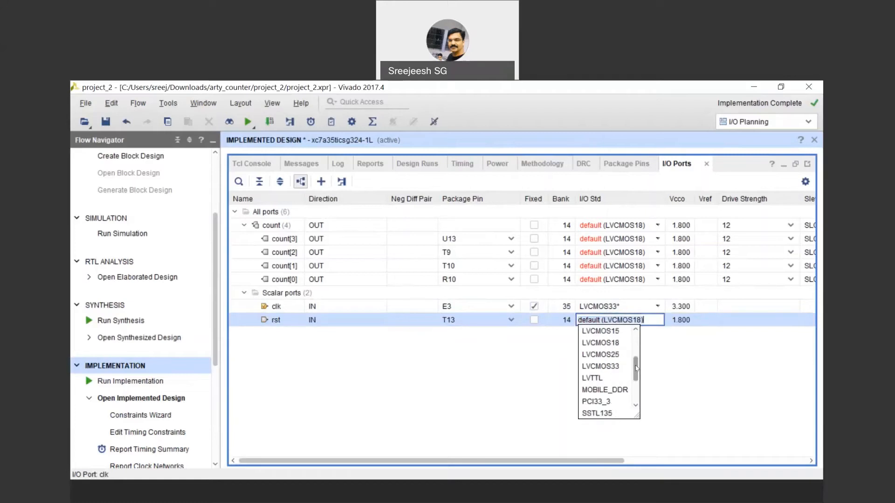
left_click(601, 367)
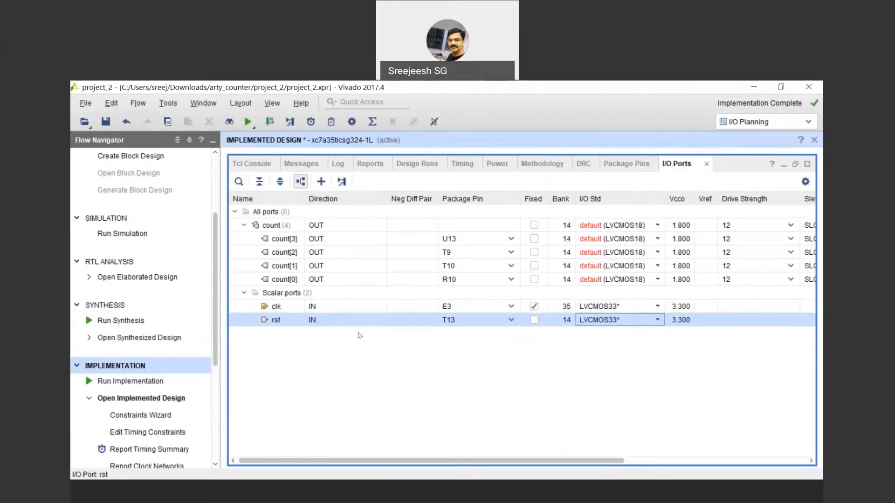
Step: Assign package pin A8 to the rst port
left_click(466, 320)
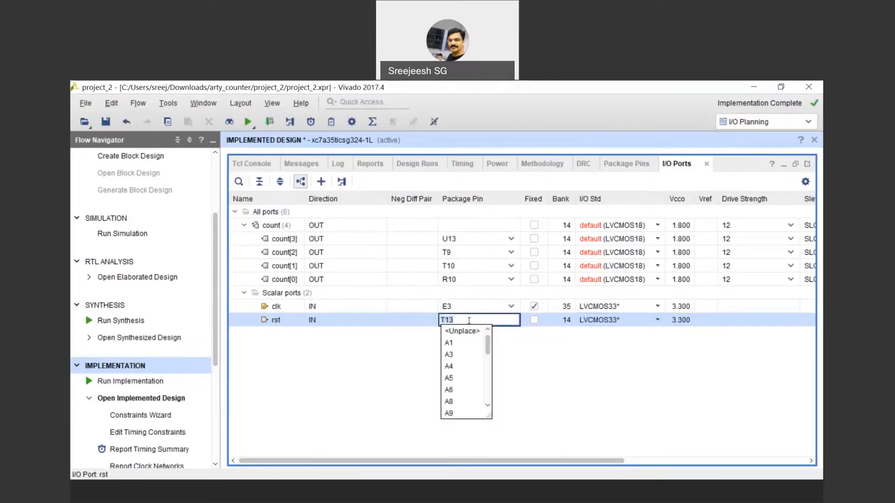
type("a8")
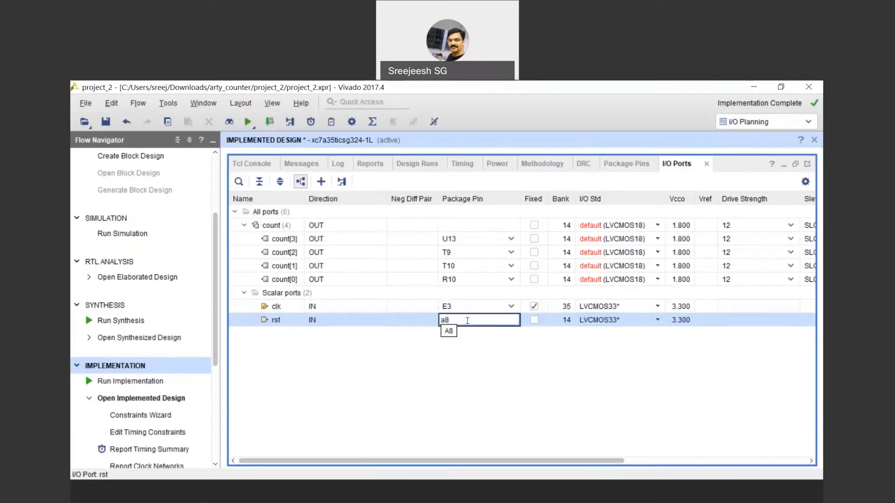
key("Return")
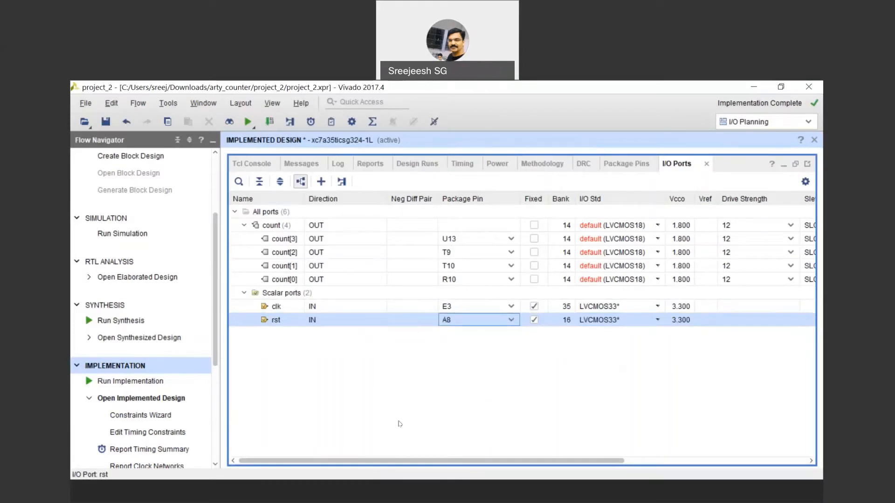
Step: Assign package pin H5 to output count[3] and package pin J5 to output count[2]
left_click(359, 492)
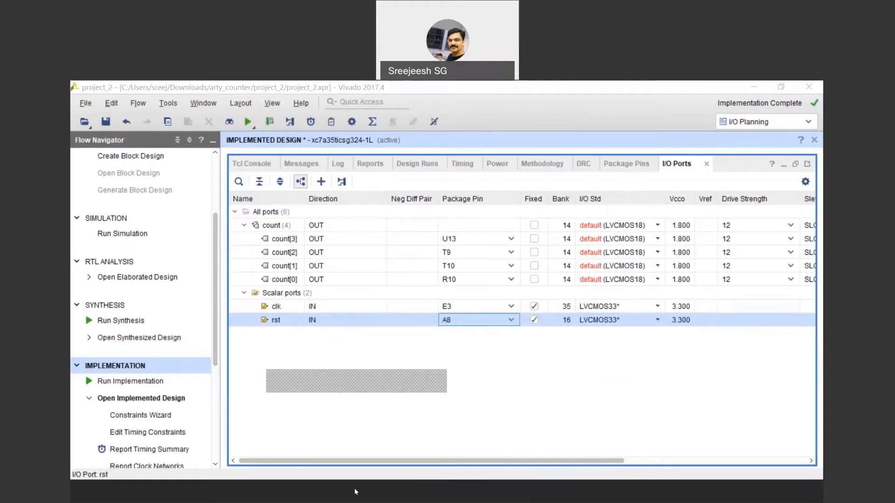
left_click(355, 489)
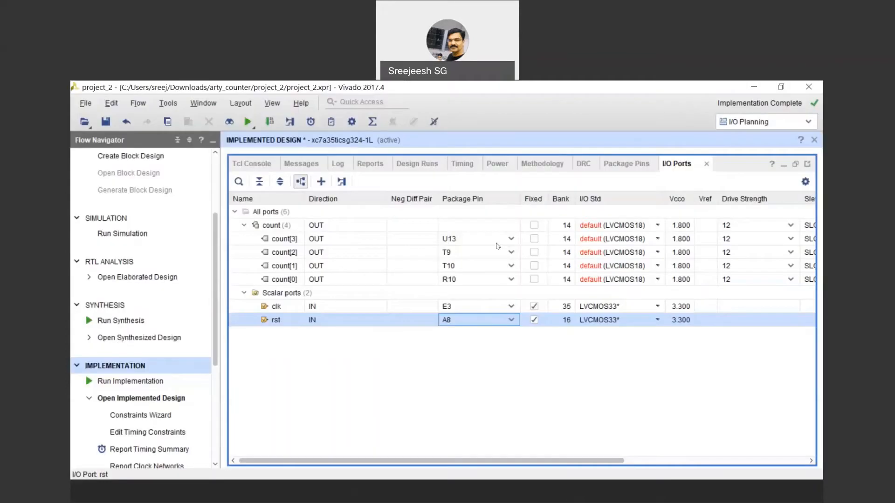
left_click(472, 238)
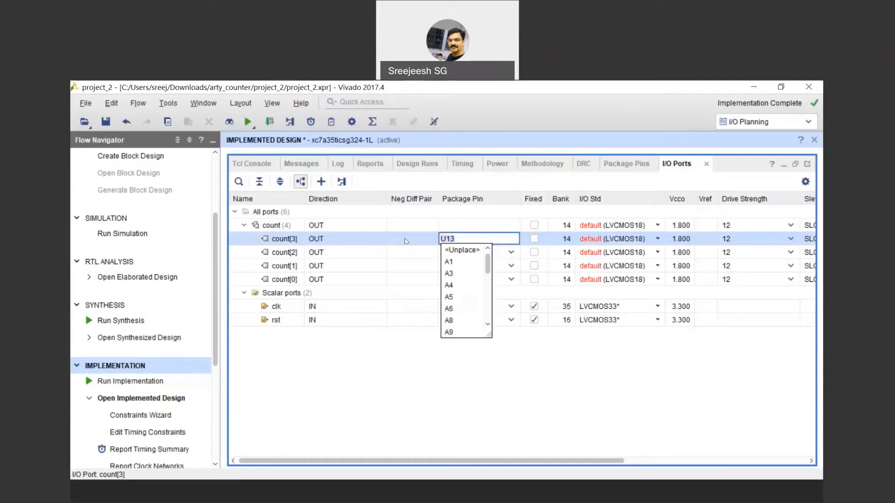
type("h5")
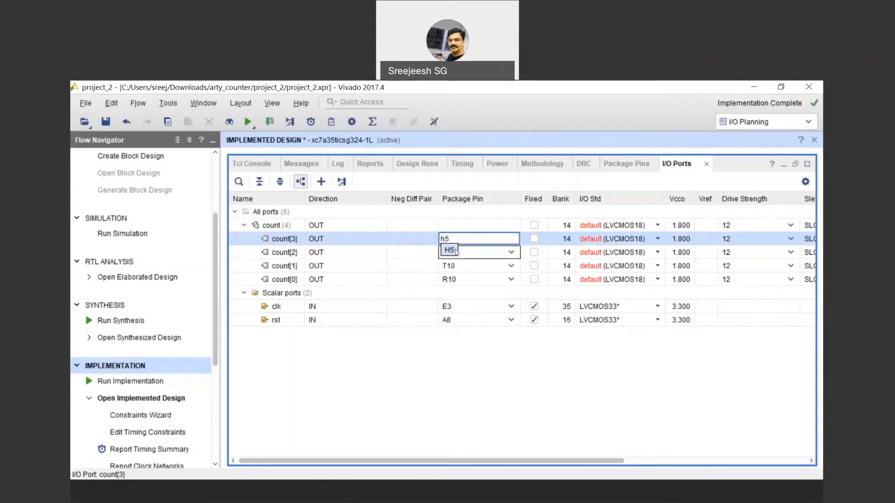
key("Return")
left_click(454, 252)
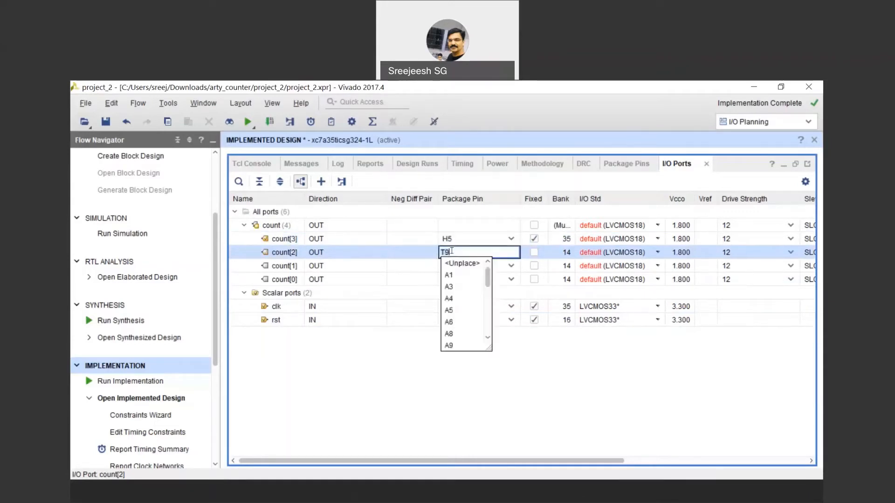
key("BackSpace")
key("BackSpace")
type("j5")
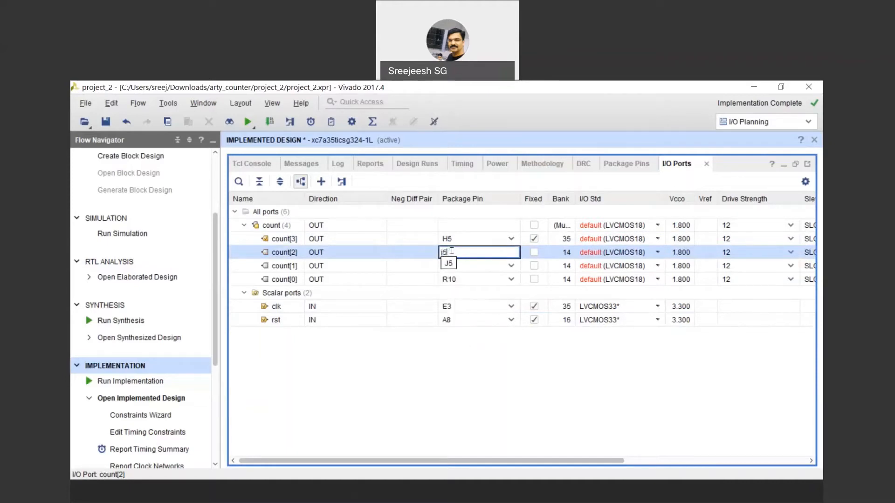
key("Return")
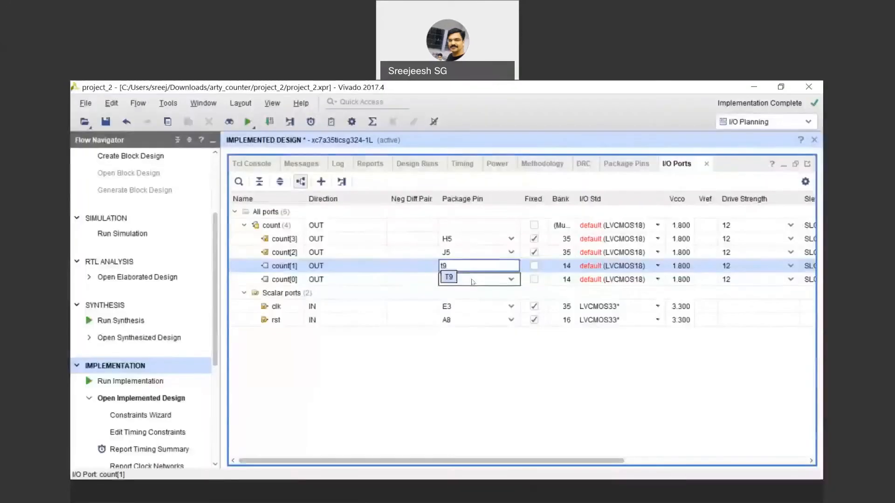
Step: Assign package pin T9 to output count[1] and package pin T10 to output count[0]
left_click(470, 278)
type("t")
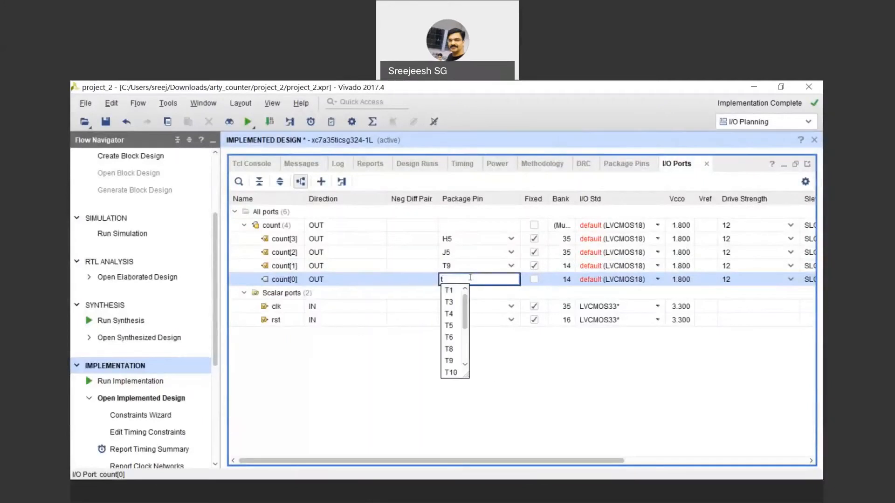
type("10")
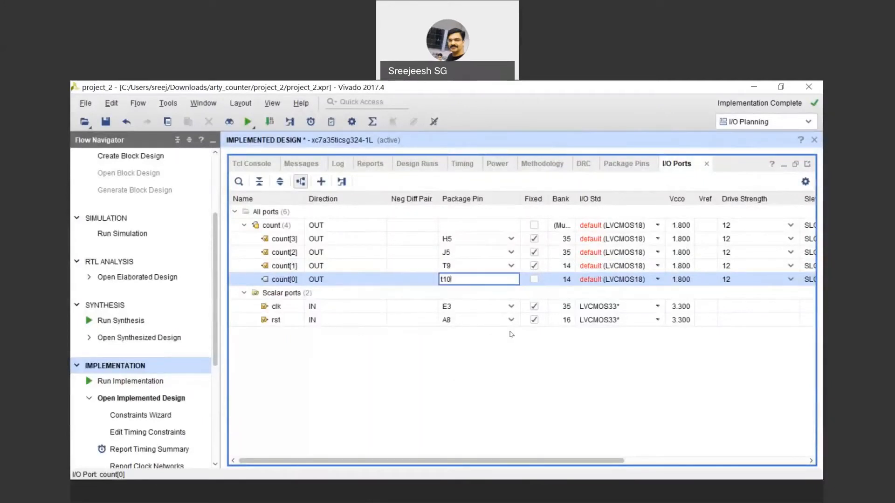
key("Return")
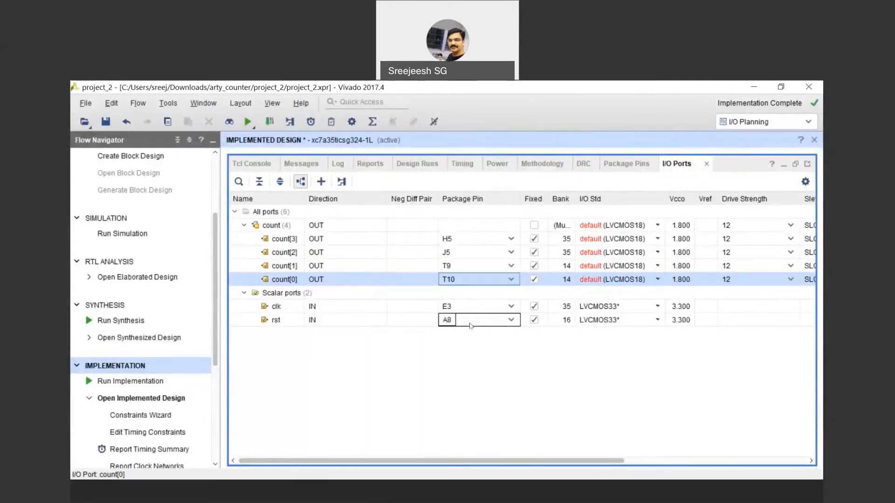
Step: Set the I/O standard of the whole count output bus to LVCMOS33
left_click(243, 225)
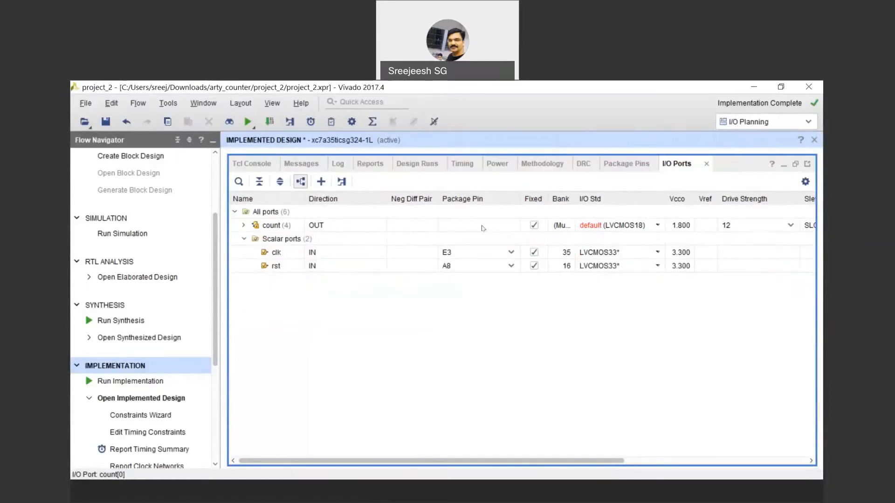
left_click(658, 225)
left_click(658, 224)
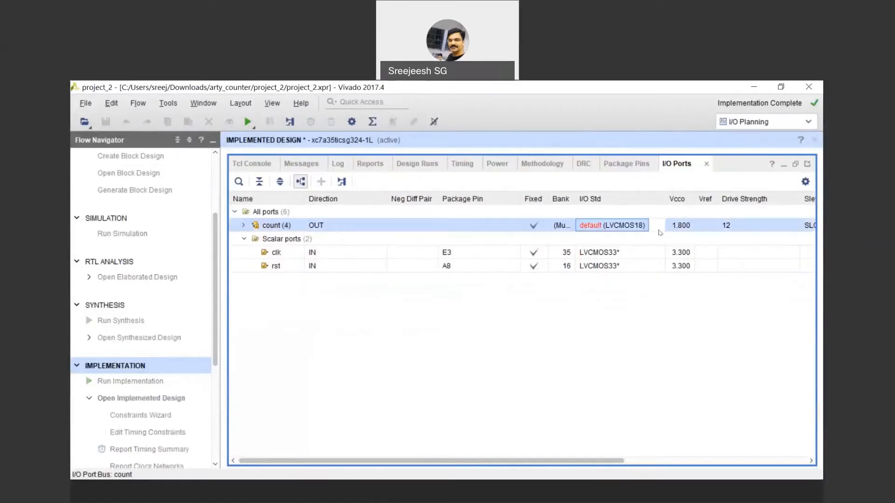
left_click(657, 225)
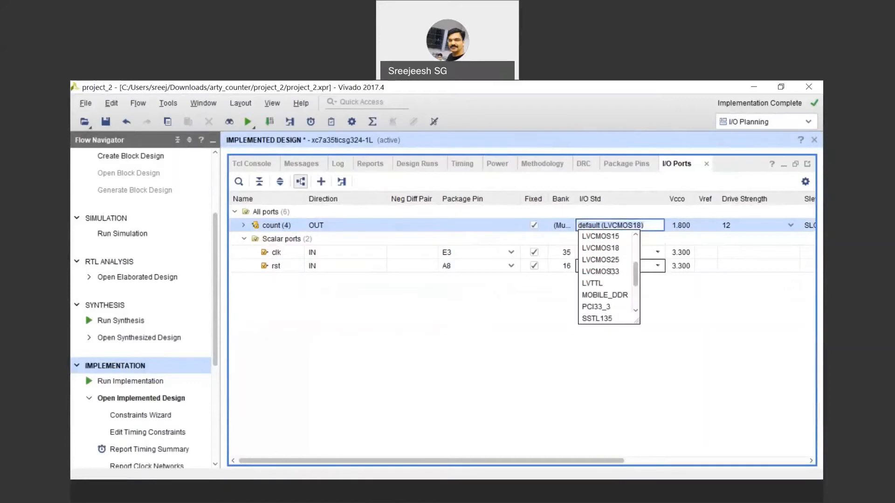
left_click(601, 273)
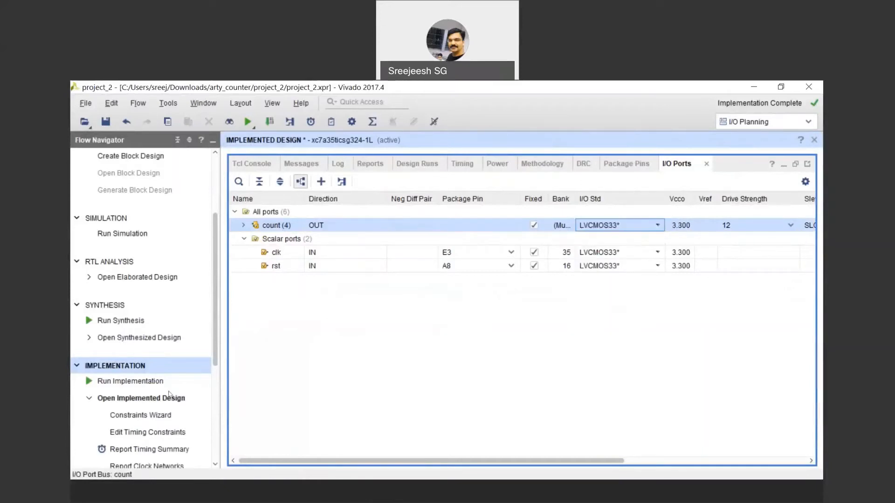
Step: Generate the bitstream, saving the constraints to the existing pins.xdc file and re-running the out-of-date implementation first
scroll(170, 373, "down", 4)
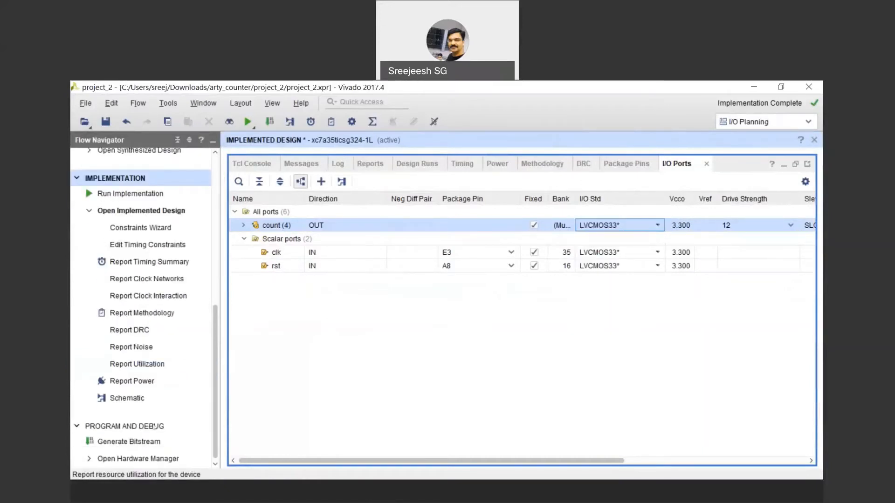
left_click(148, 443)
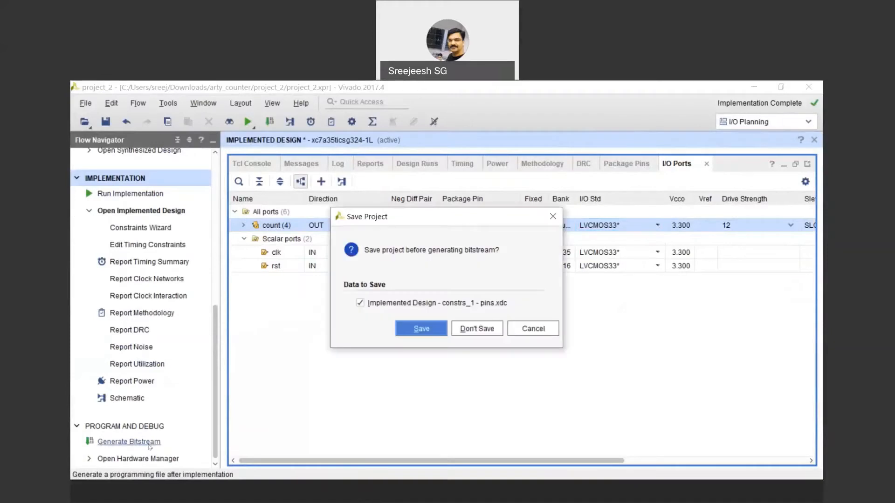
left_click(429, 331)
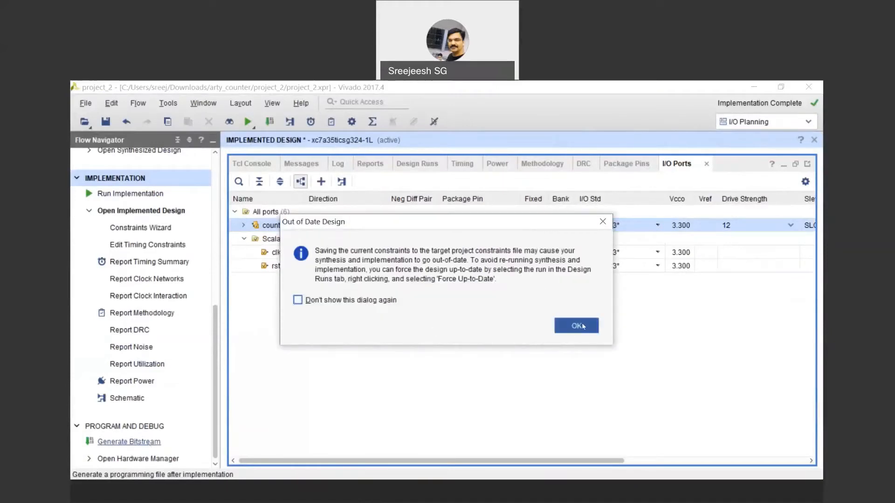
left_click(581, 326)
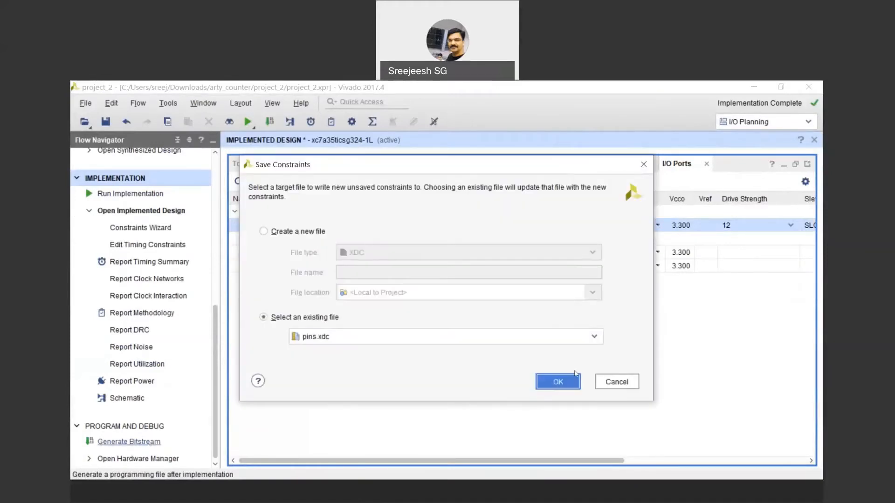
left_click(570, 381)
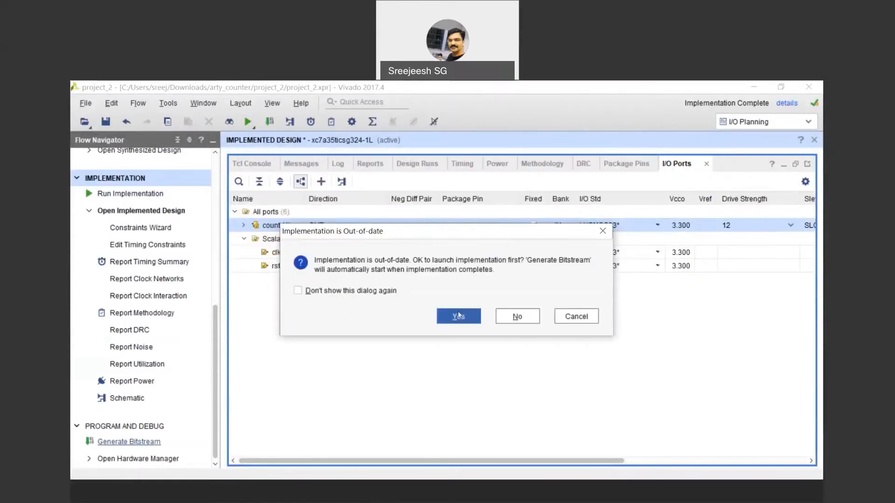
left_click(460, 316)
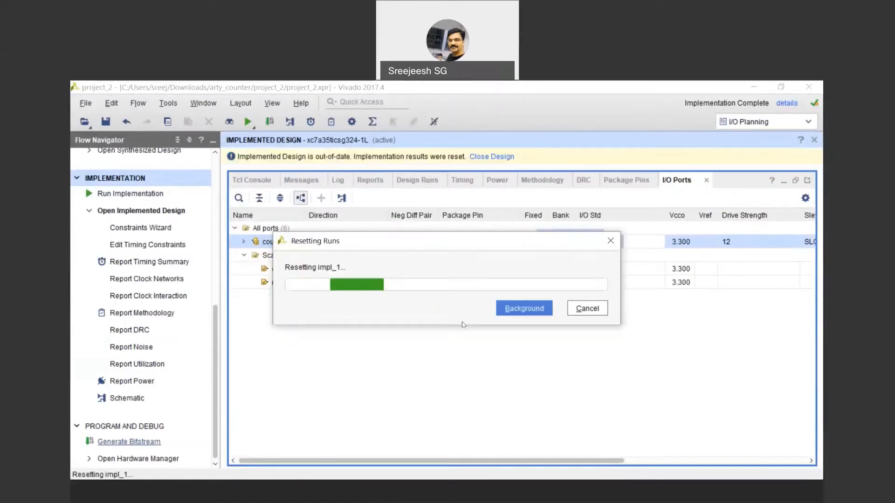
left_click(489, 366)
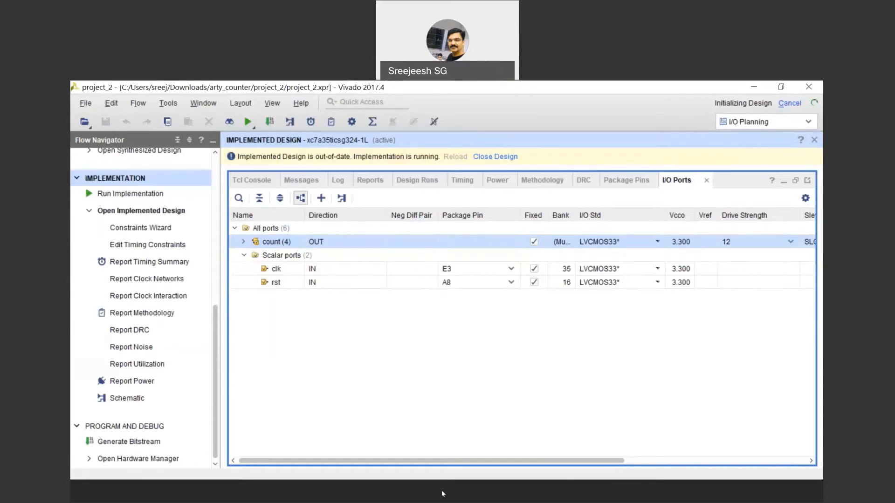
left_click(758, 87)
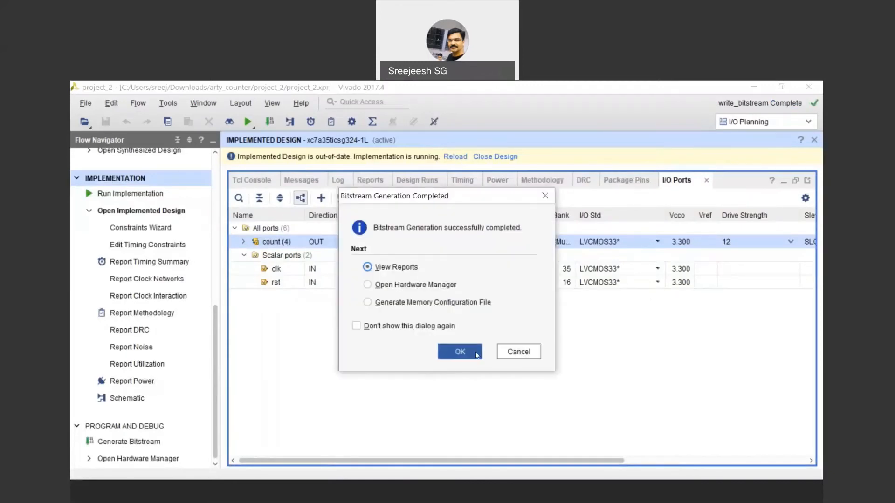
Step: Open the Hardware Manager for the completed bitstream and connect to the board's hardware target
left_click(407, 288)
left_click(460, 353)
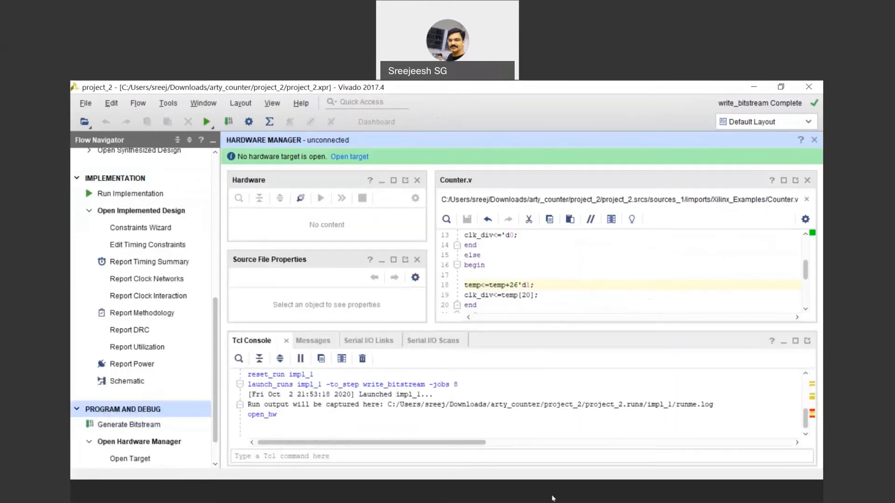
left_click(364, 497)
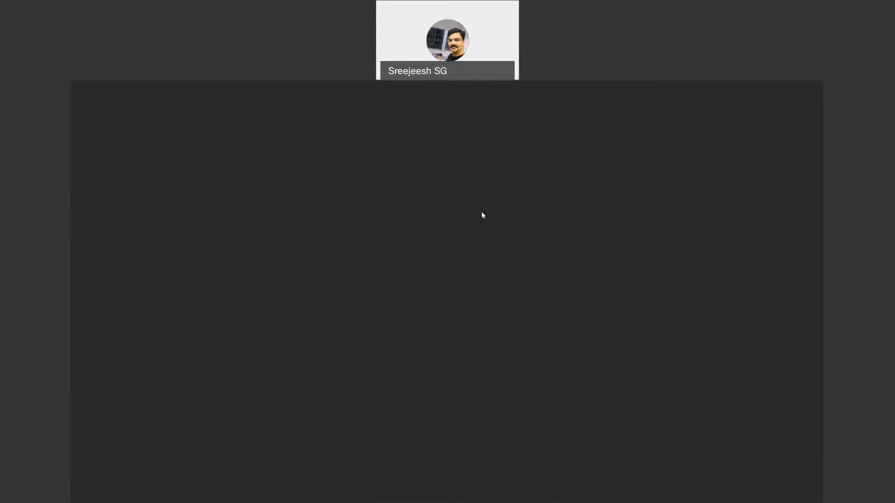
left_click(532, 497)
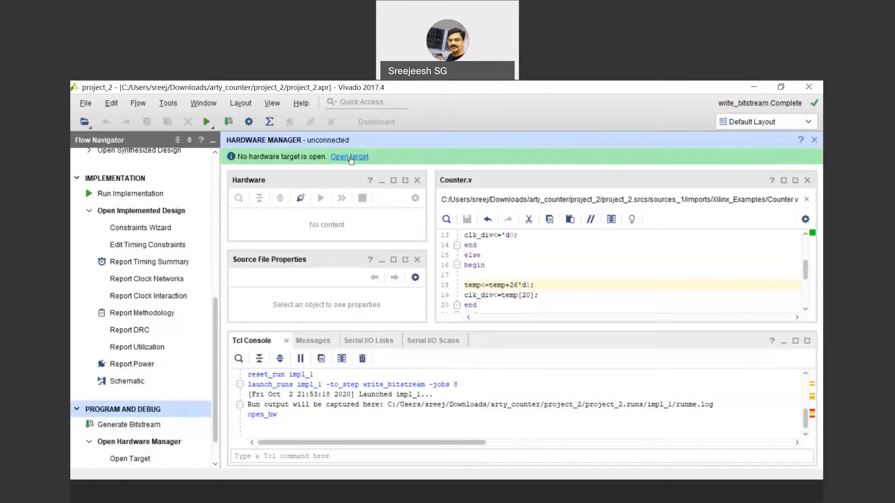
left_click(351, 158)
left_click(373, 175)
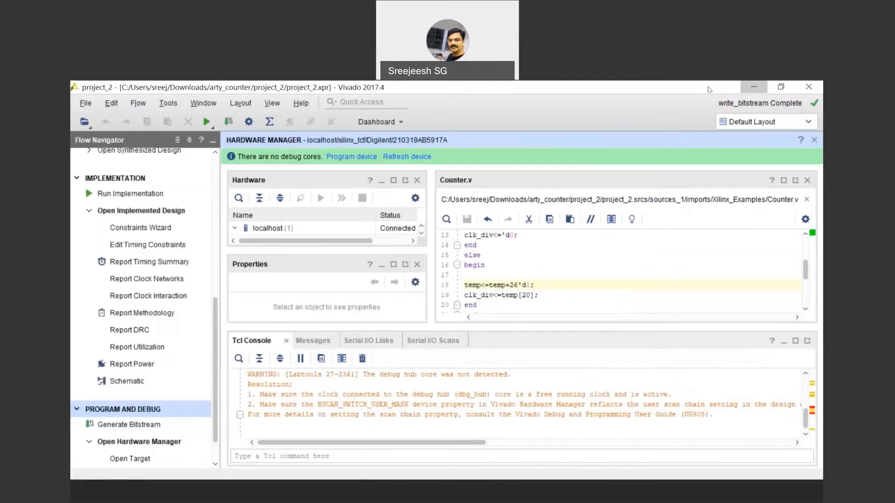
Step: Select the xc7a35t_0 device in the maximized Hardware view and open the Program Device dialog
left_click(753, 88)
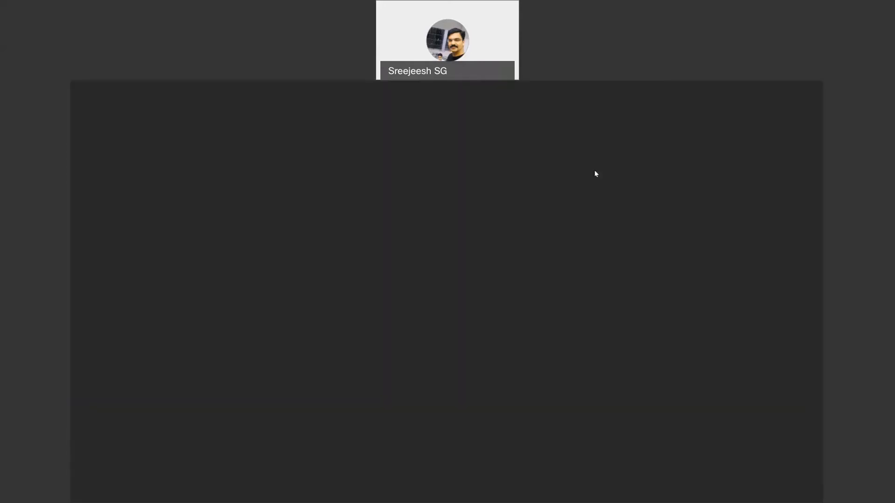
left_click(529, 492)
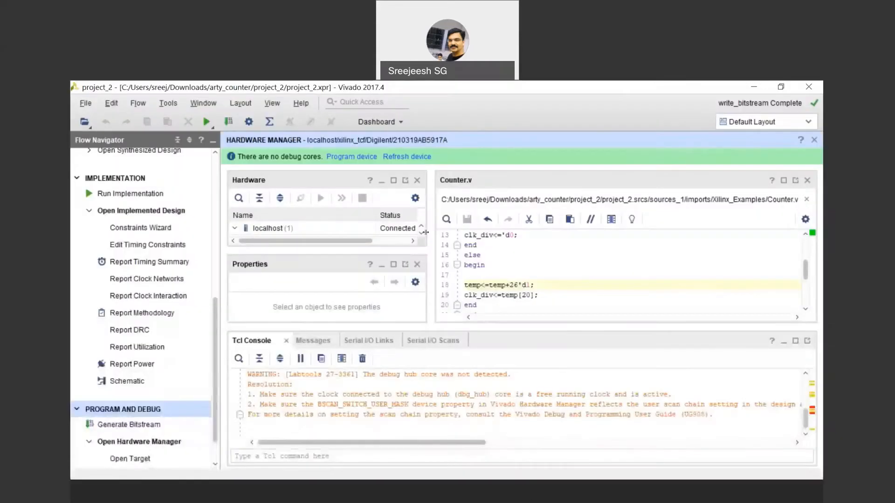
left_click(396, 184)
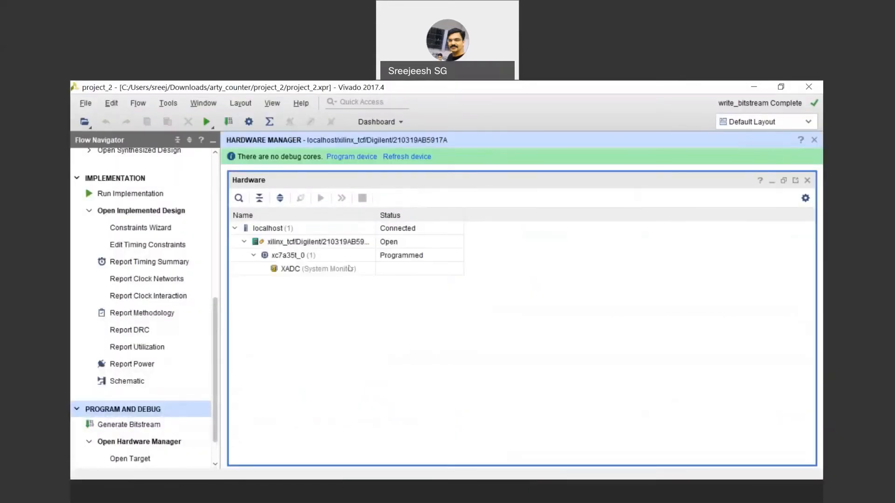
left_click(292, 256)
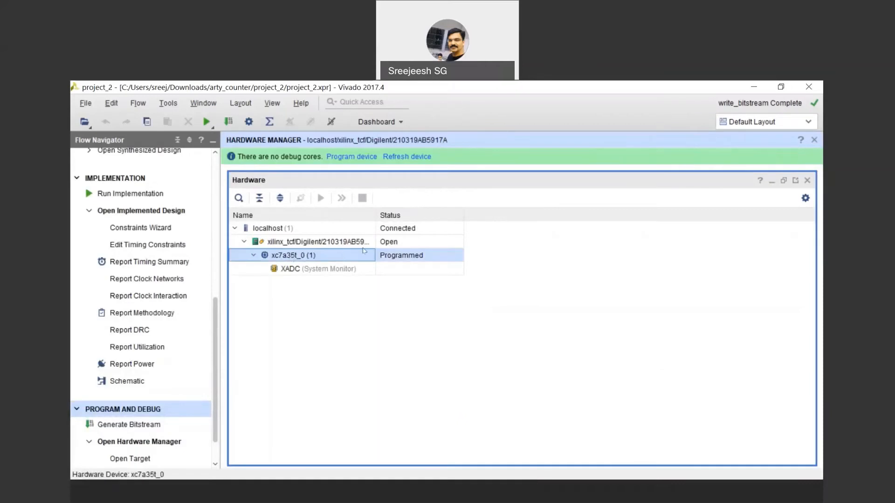
left_click(375, 215)
double_click(373, 215)
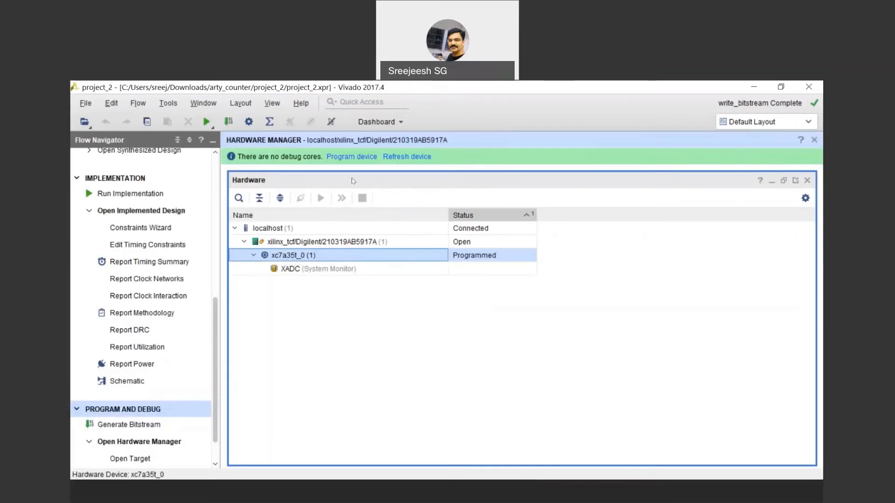
left_click(356, 158)
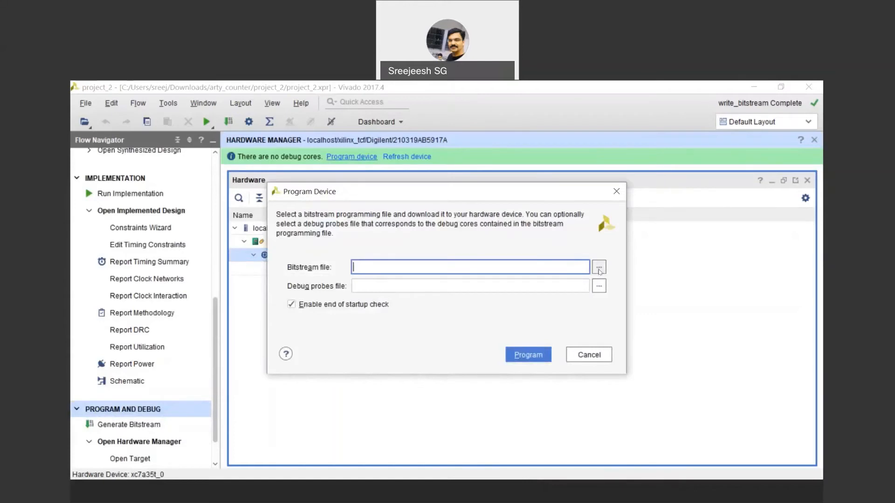
left_click(597, 266)
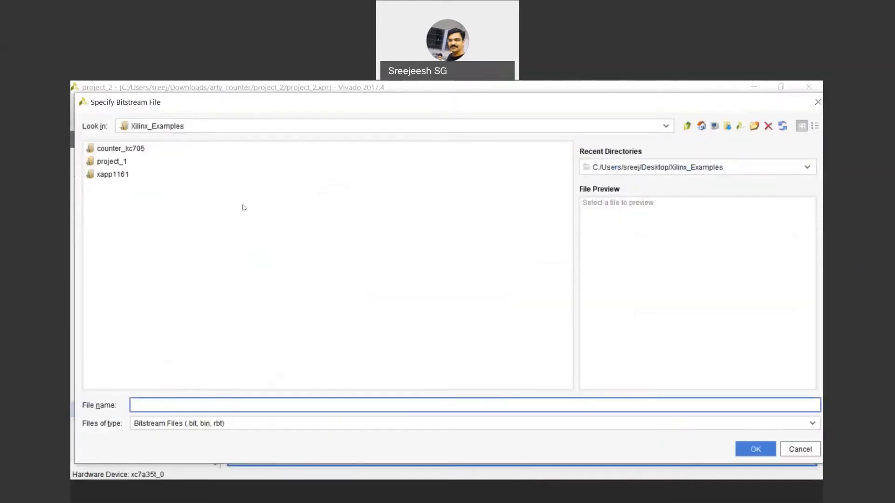
left_click(658, 127)
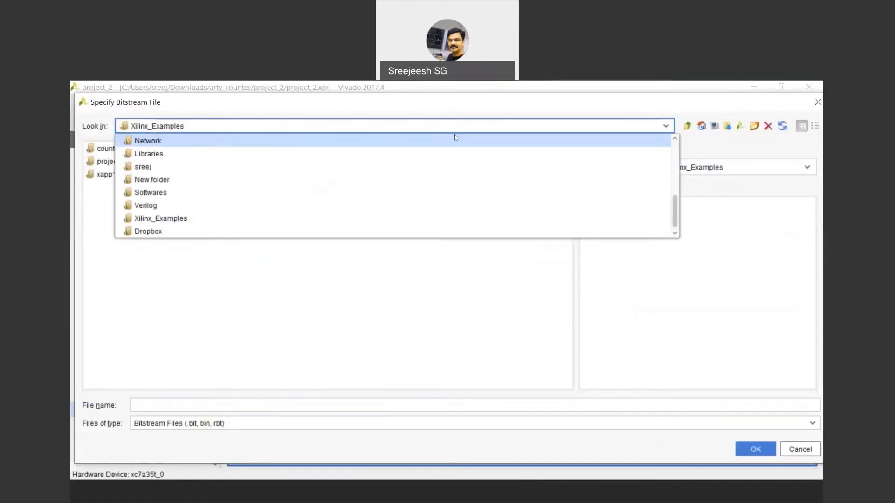
left_click(200, 167)
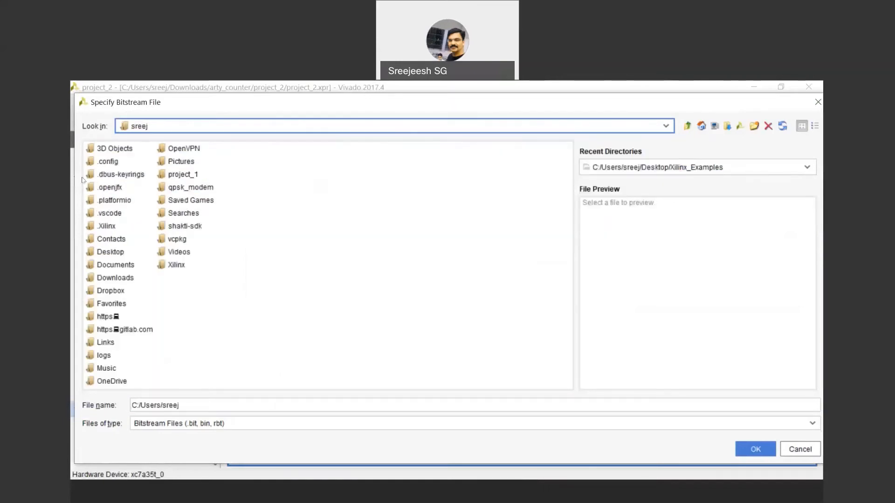
left_click(130, 269)
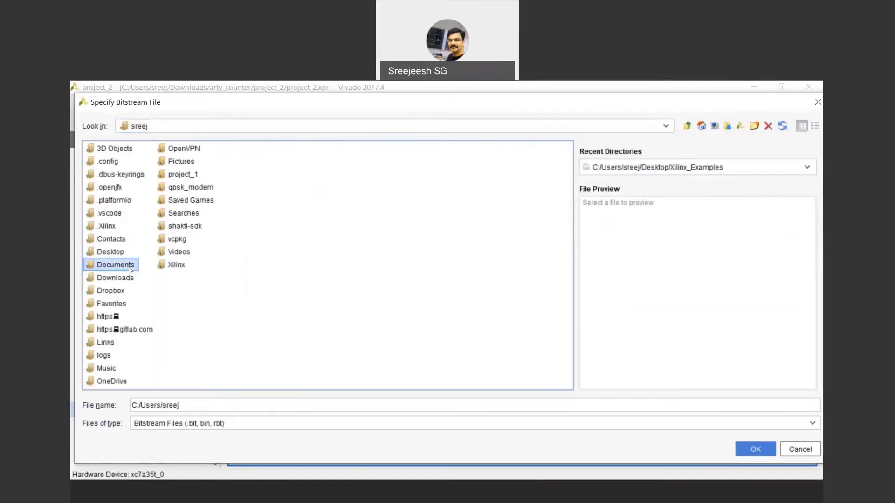
double_click(130, 269)
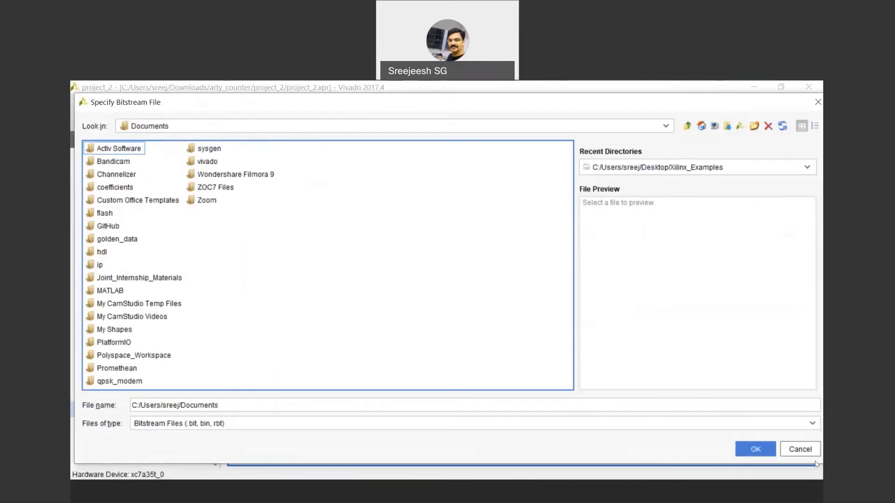
left_click(799, 449)
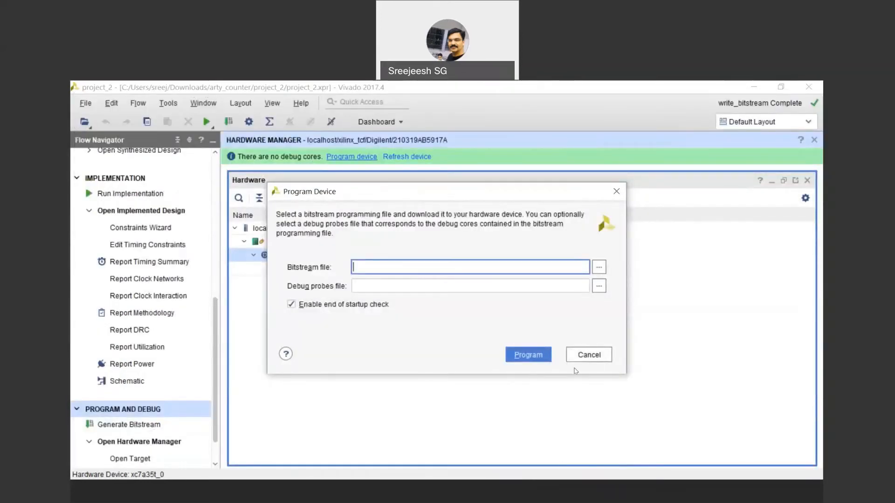
Step: Browse for the bitstream file in Downloads, opening the arty_counter folder and its project_2 subfolder
left_click(598, 267)
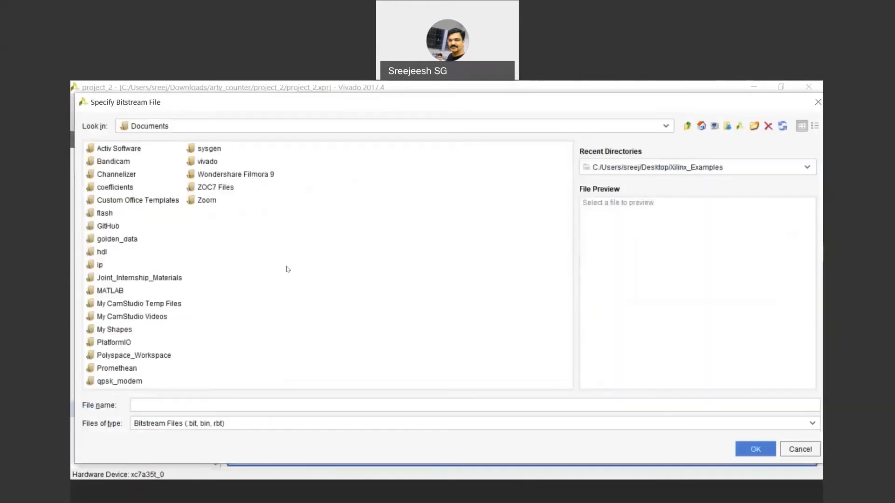
left_click(224, 126)
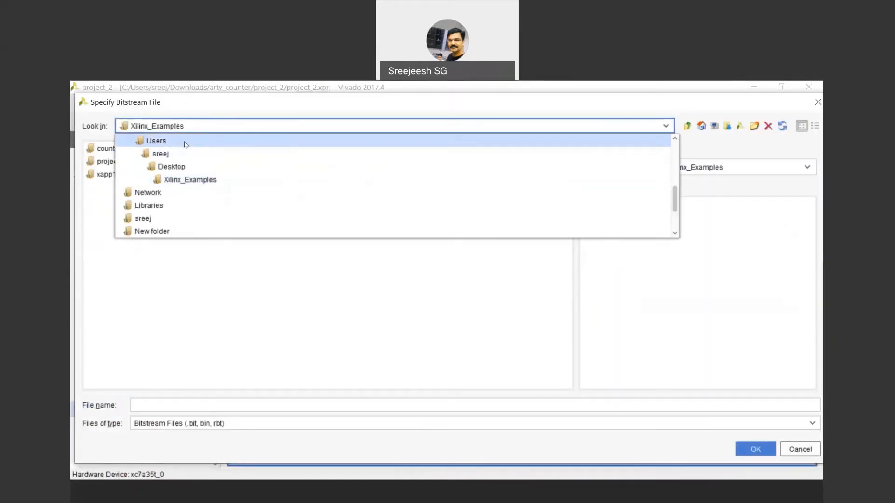
scroll(175, 156, "up", 3)
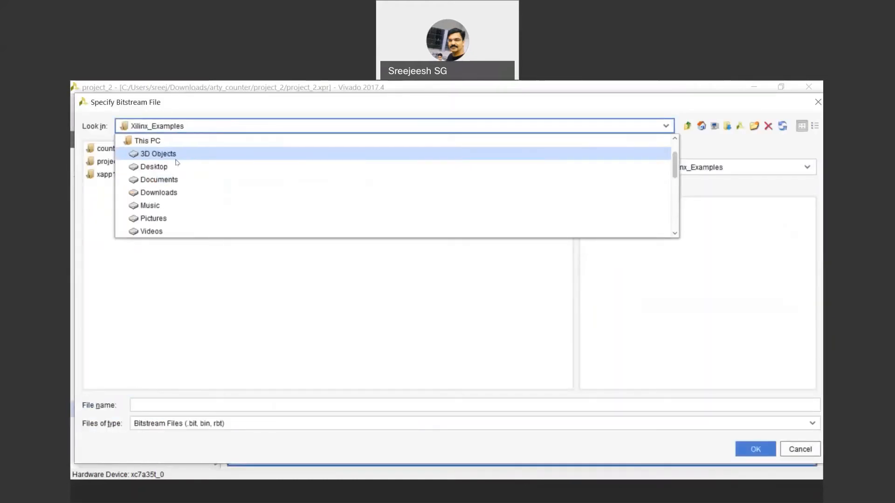
left_click(173, 193)
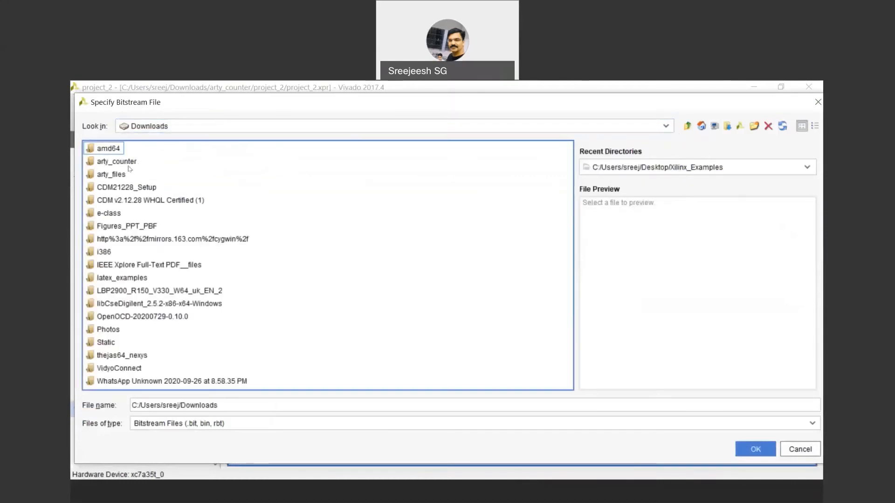
left_click(123, 163)
double_click(123, 163)
double_click(123, 163)
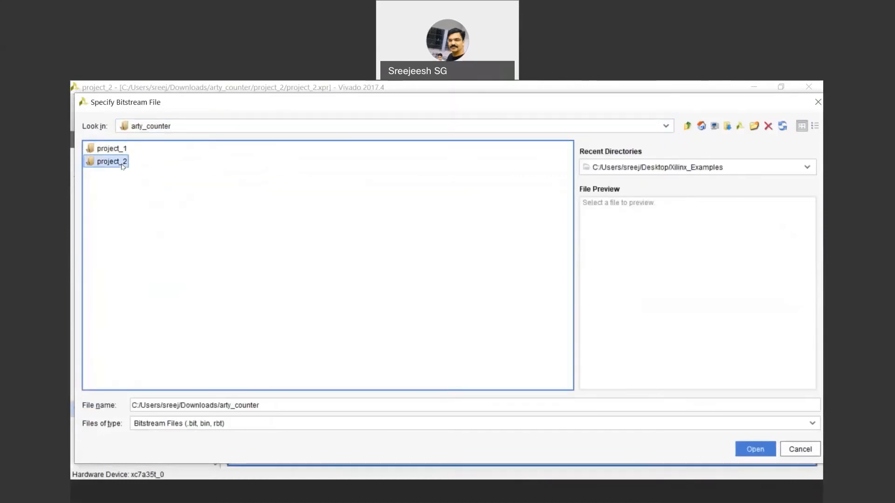
Step: Choose counter.bit from project_2.runs/impl_1 as the bitstream file and program the xc7a35t_0 device with it
left_click(133, 200)
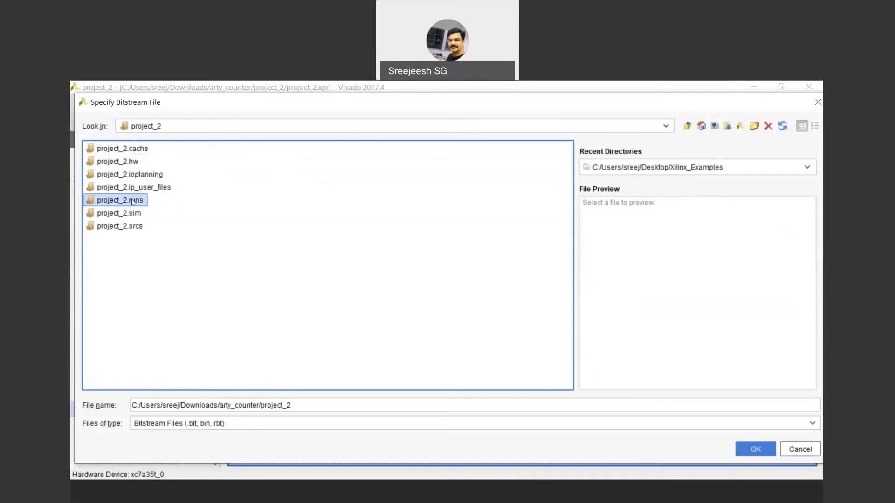
double_click(132, 200)
left_click(108, 162)
double_click(108, 162)
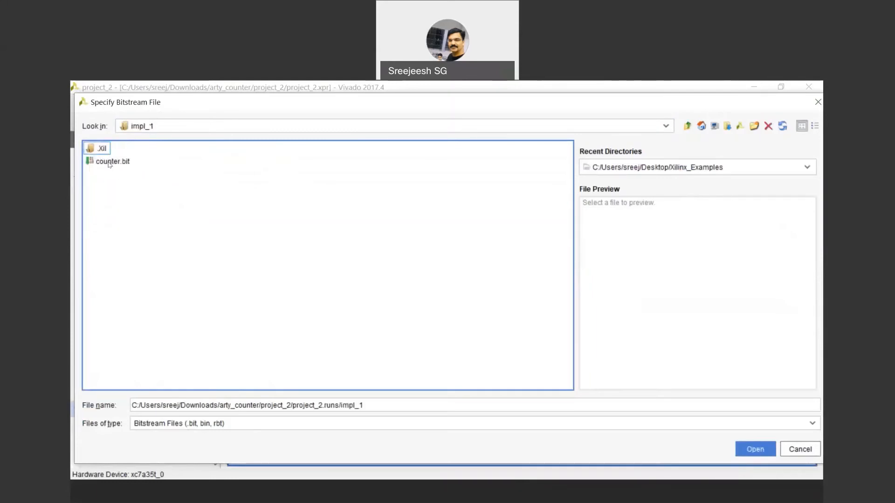
left_click(109, 162)
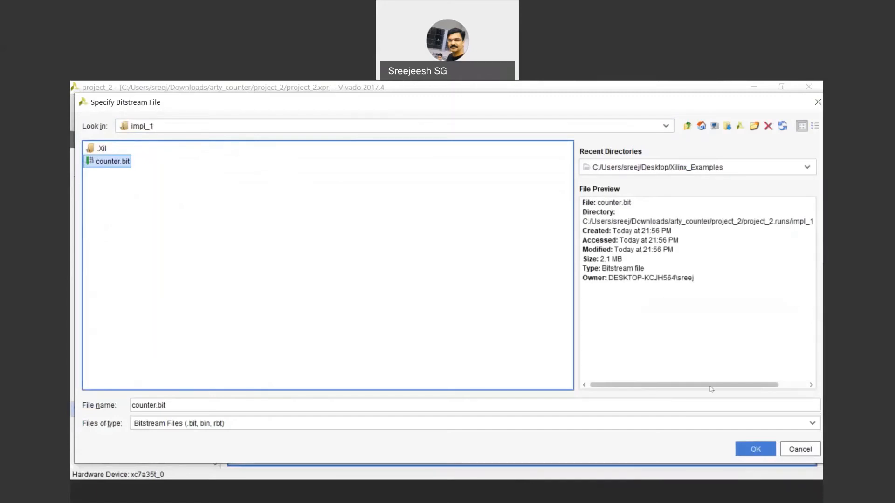
left_click(753, 451)
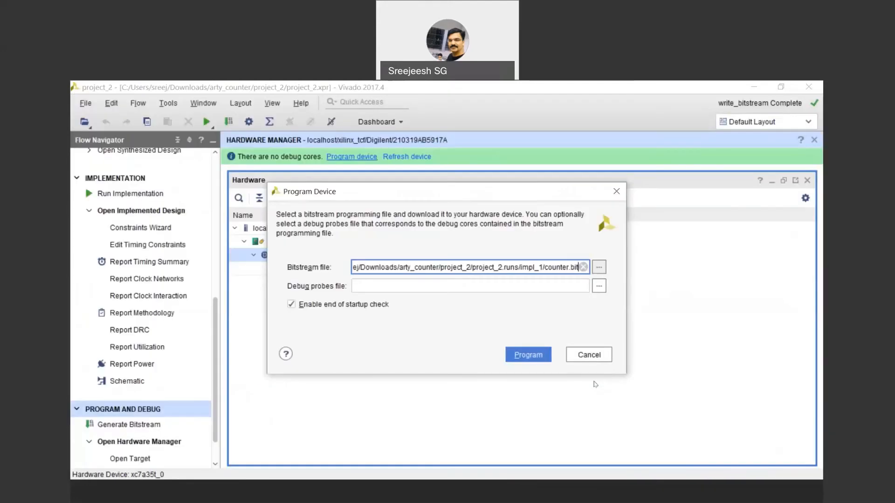
left_click(531, 355)
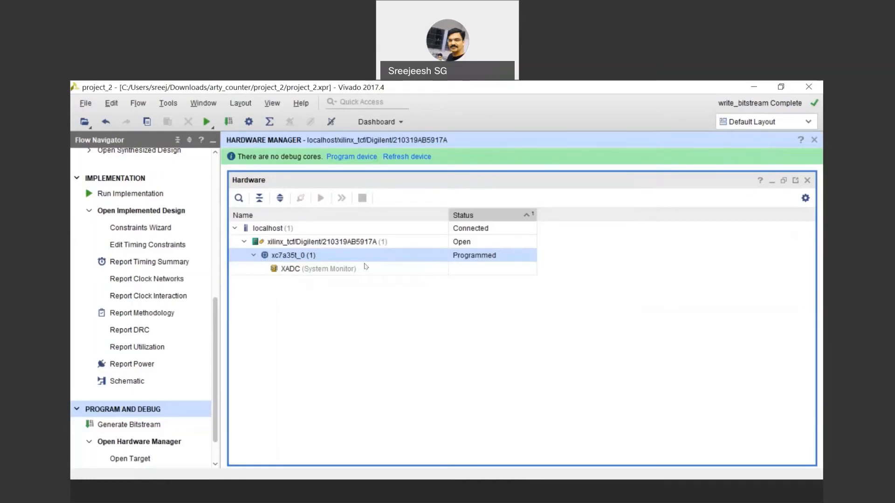
Step: Start generating a memory configuration file, base it on a memory part and open the configuration memory part selection
left_click(358, 244)
right_click(358, 244)
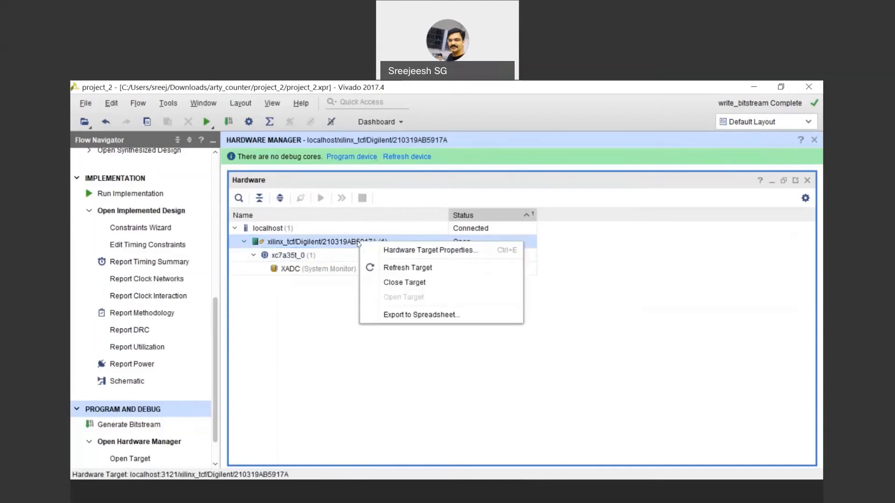
left_click(166, 102)
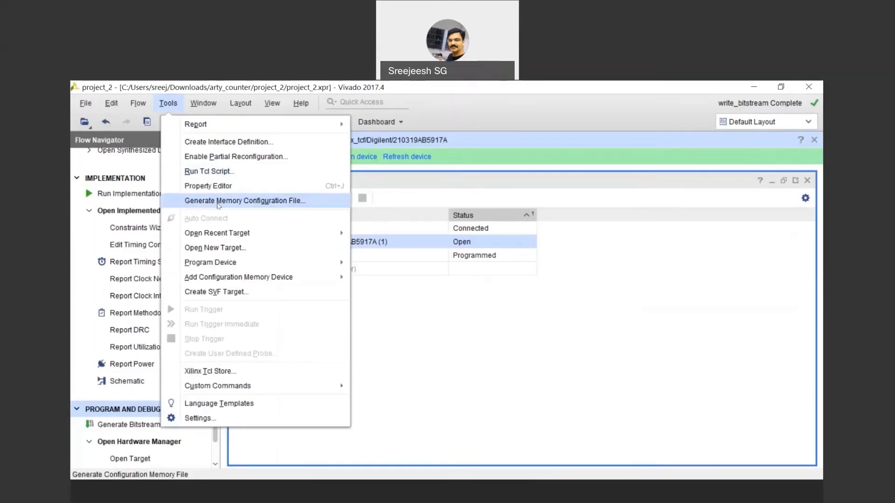
left_click(217, 204)
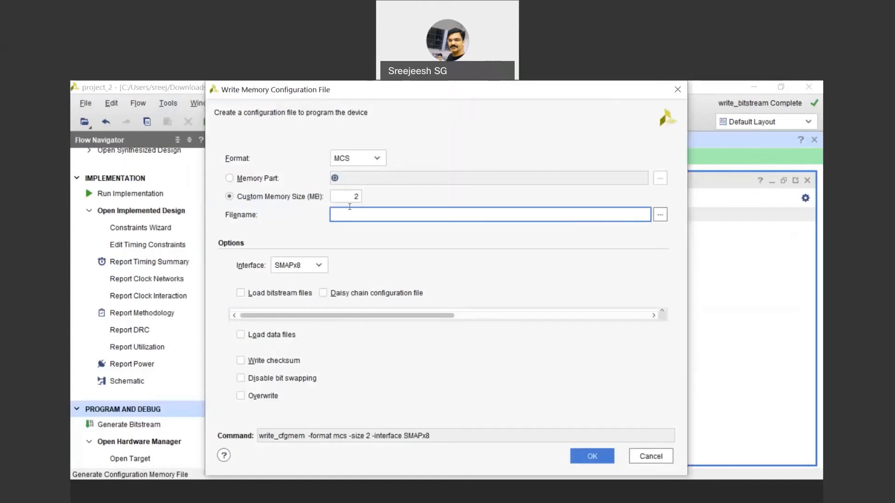
left_click(258, 179)
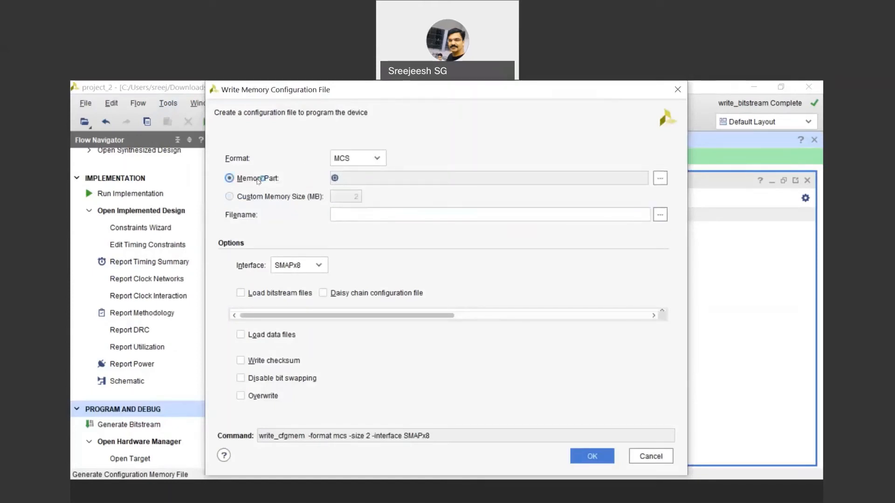
left_click(659, 178)
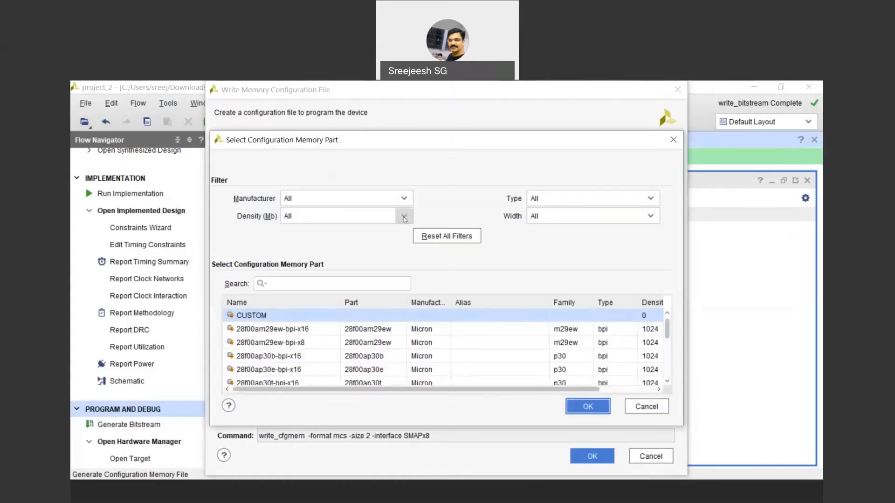
Step: Filter the memory parts to Spansion, 128 Mb and spi, and choose s25fl128sxxxxxx0-spi-x1_x2_x4
left_click(404, 200)
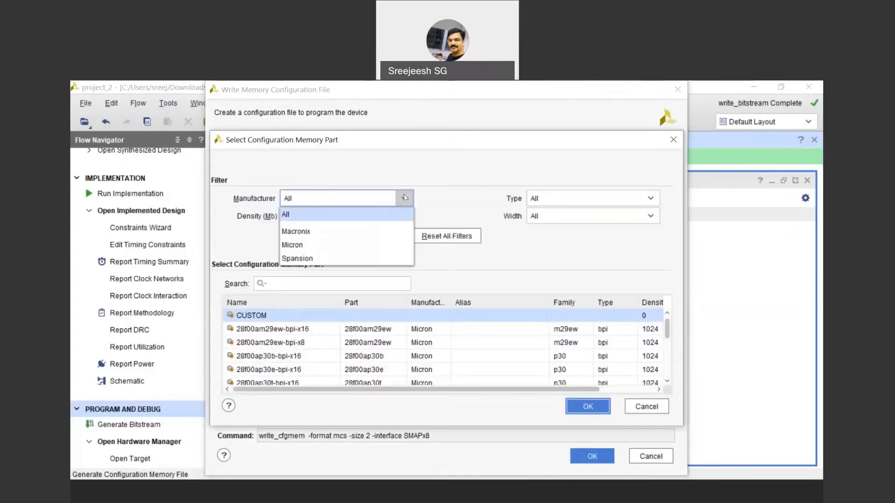
left_click(346, 259)
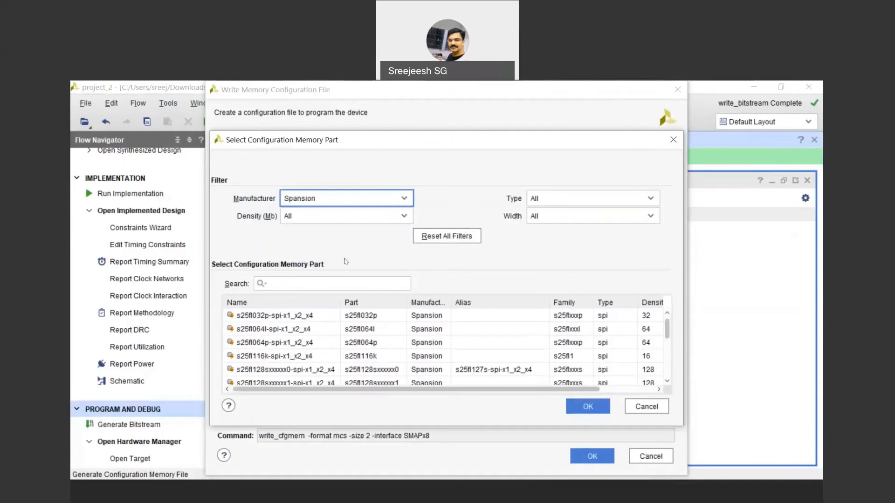
left_click(398, 217)
left_click(317, 270)
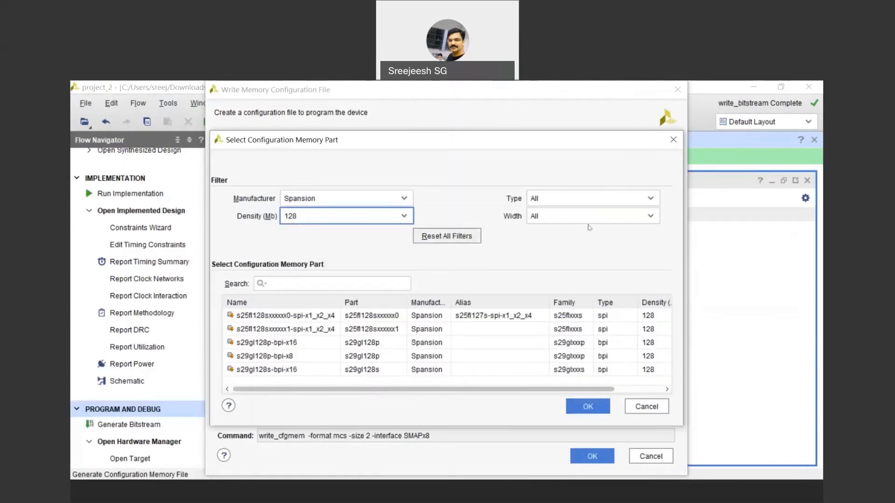
left_click(559, 199)
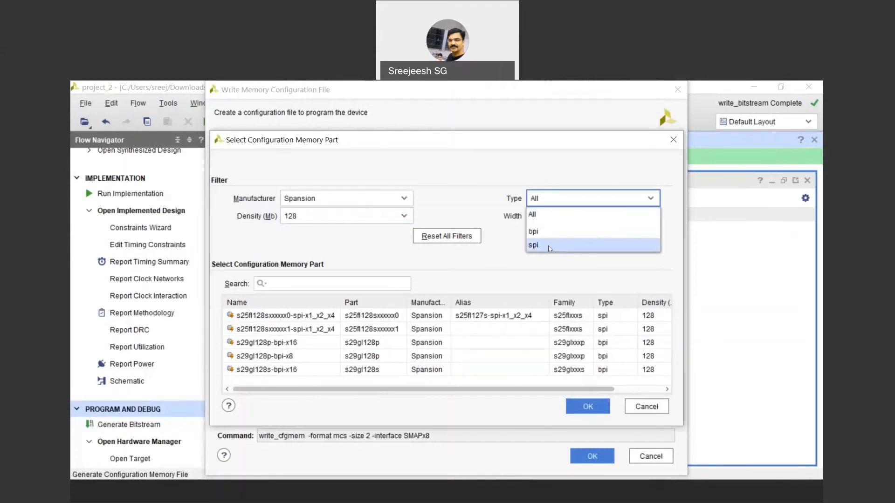
left_click(549, 247)
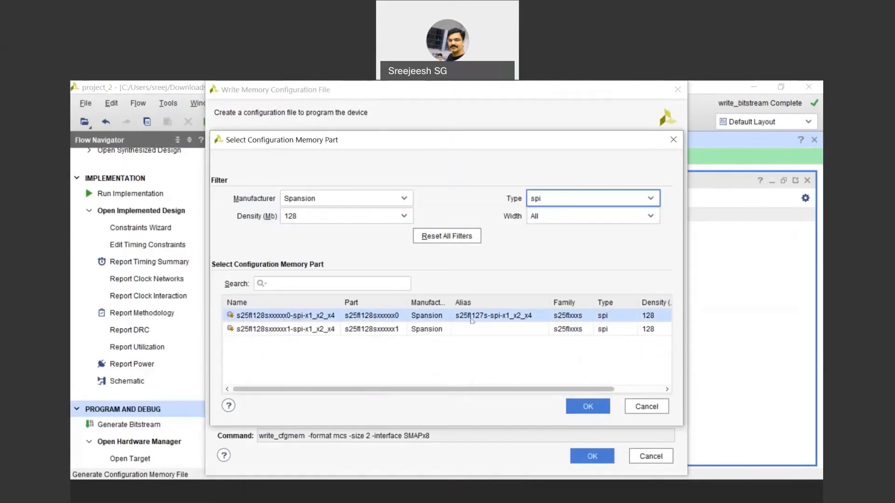
left_click(585, 407)
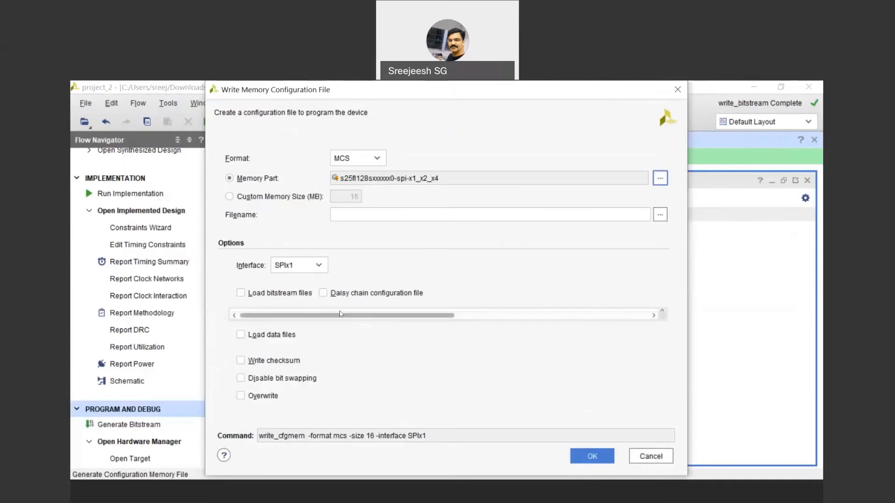
Step: Enable loading of bitstream files and choose the SPIx1 interface for the memory configuration file
left_click(241, 292)
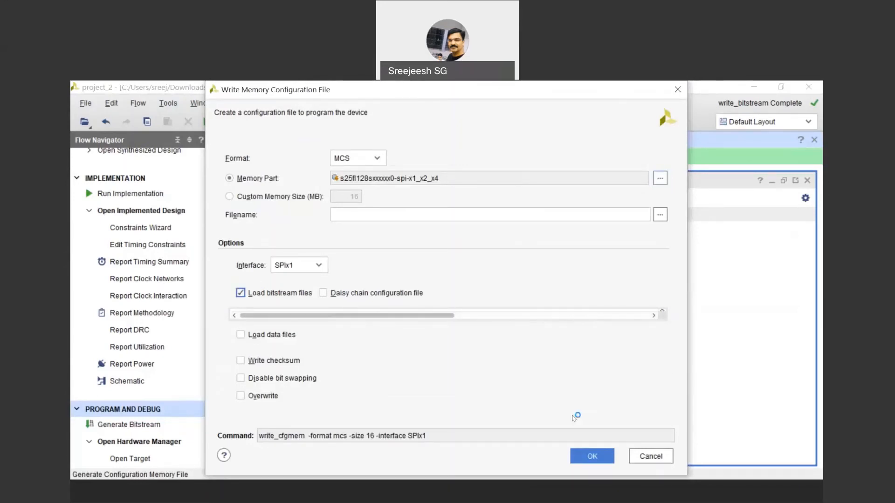
left_click(654, 316)
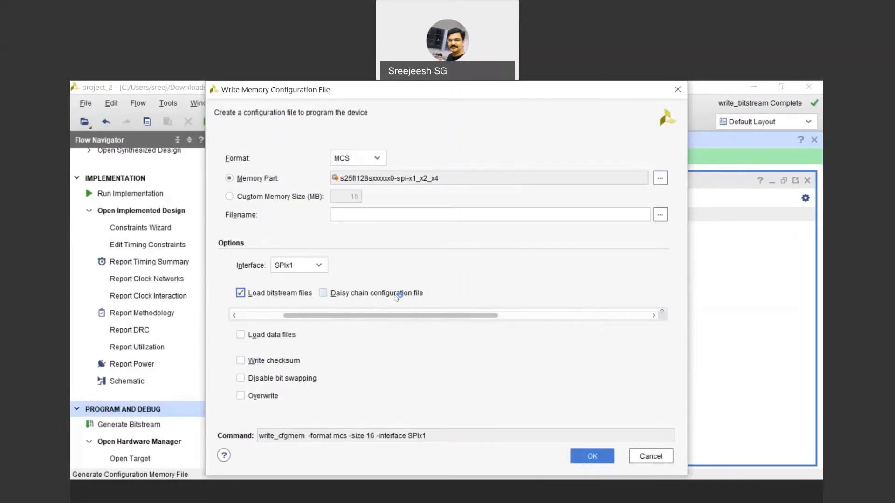
left_click(298, 265)
left_click(298, 280)
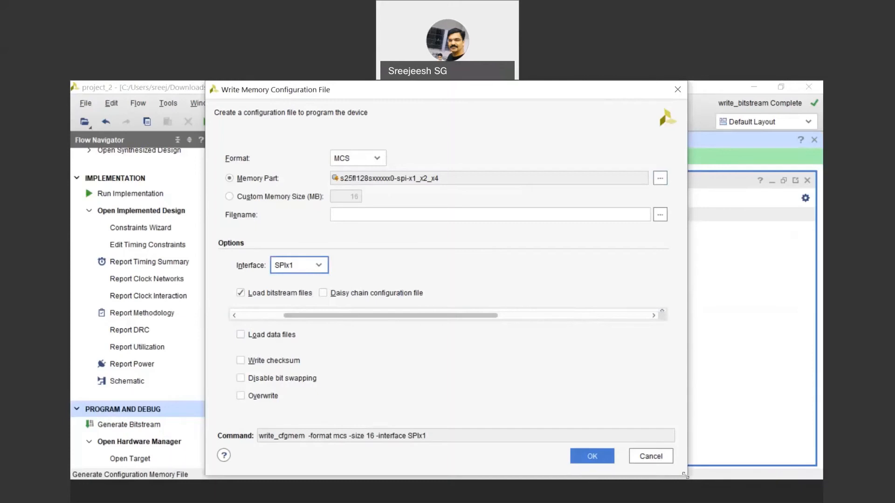
Step: Try to reveal the bitstream file fields by resizing and repositioning the Write Memory Configuration File dialog
left_click_drag(687, 475, 764, 477)
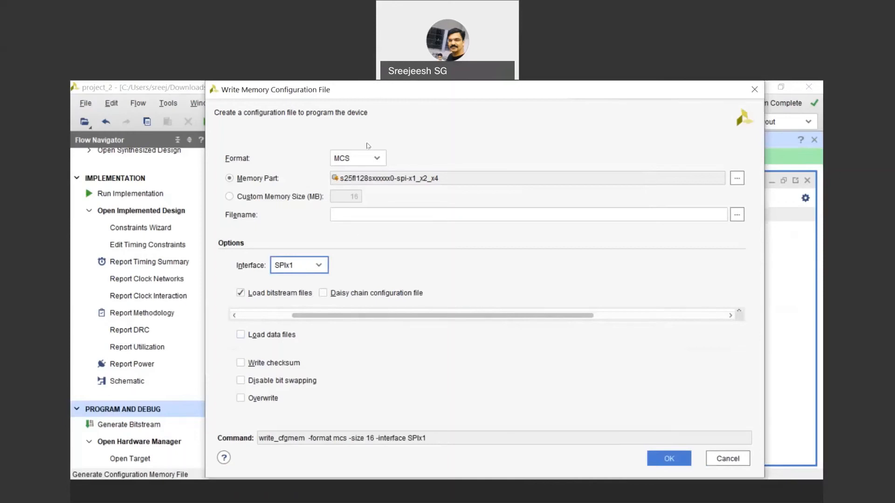
left_click_drag(380, 96, 367, 146)
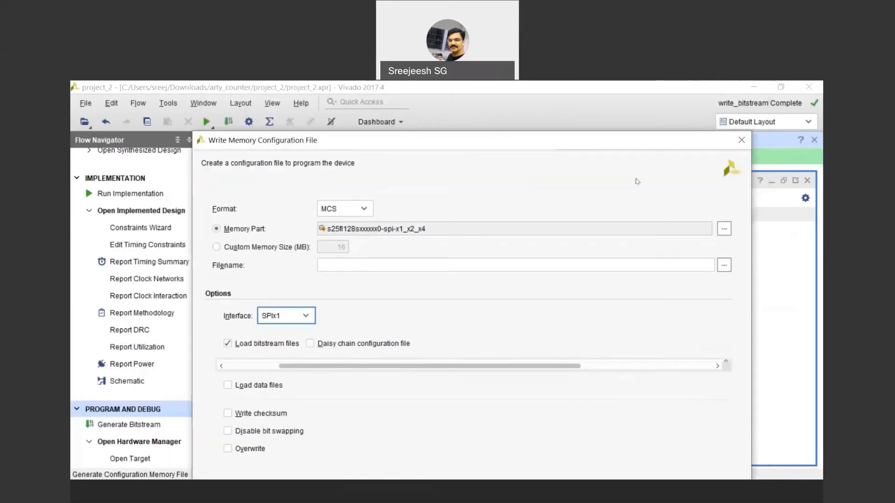
left_click_drag(491, 131, 491, 215)
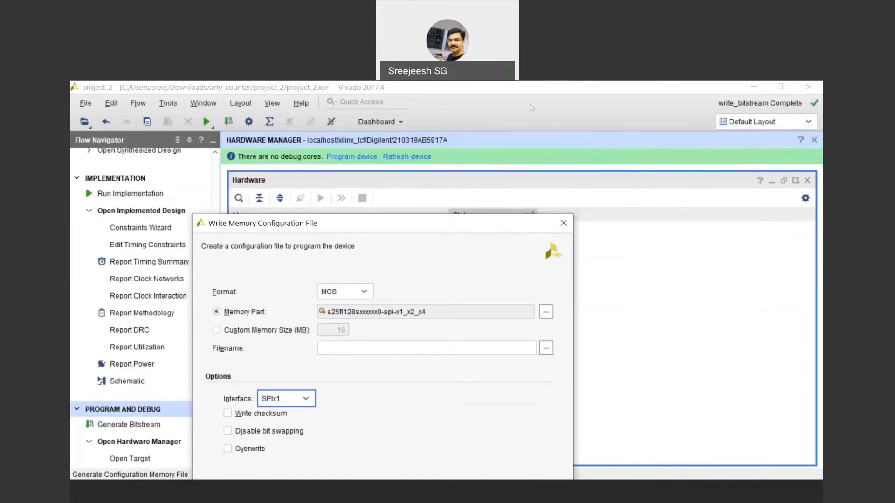
left_click_drag(435, 229, 531, 108)
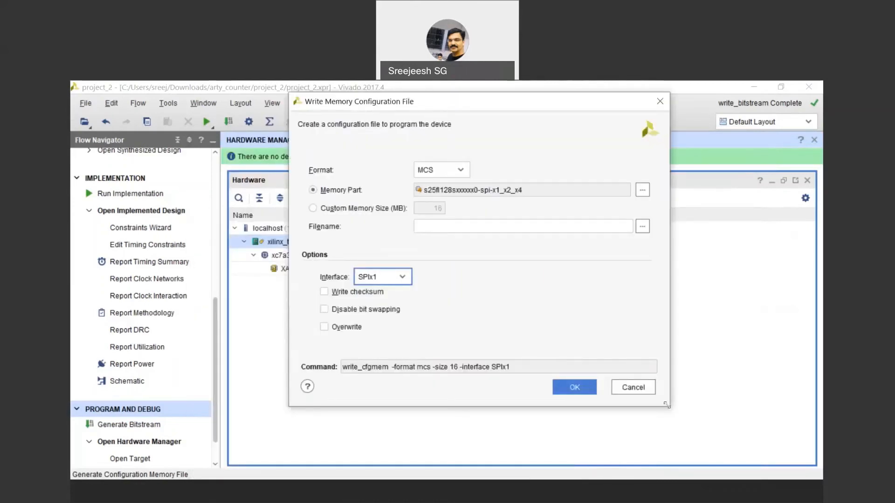
left_click_drag(666, 405, 729, 478)
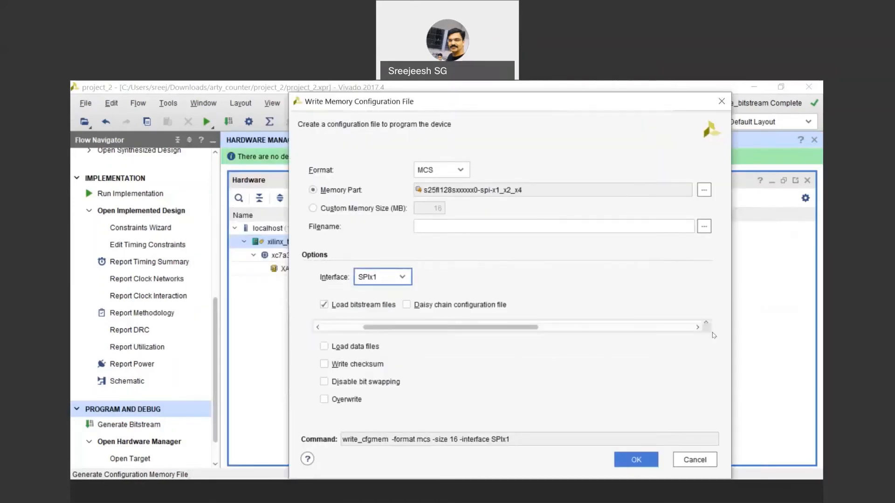
left_click(699, 329)
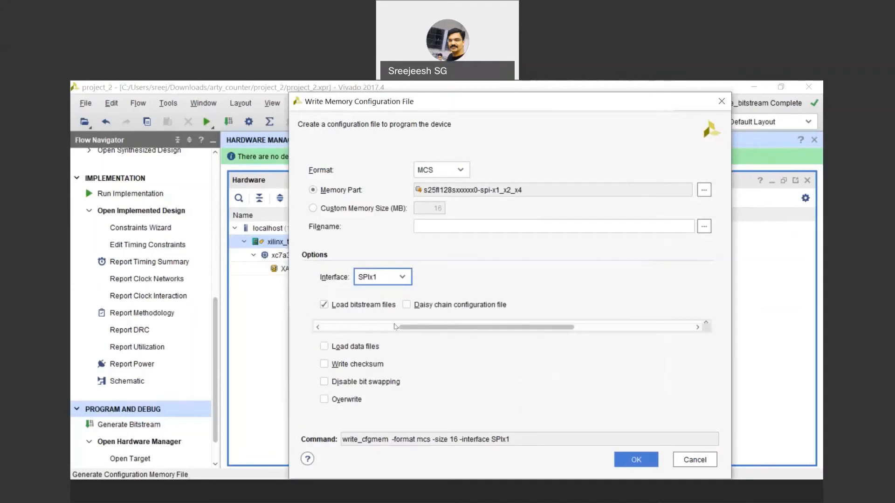
Step: Reselect SPIx1 as the interface in the enlarged Write Memory Configuration File dialog
left_click(399, 288)
left_click(380, 302)
left_click(386, 282)
left_click(379, 293)
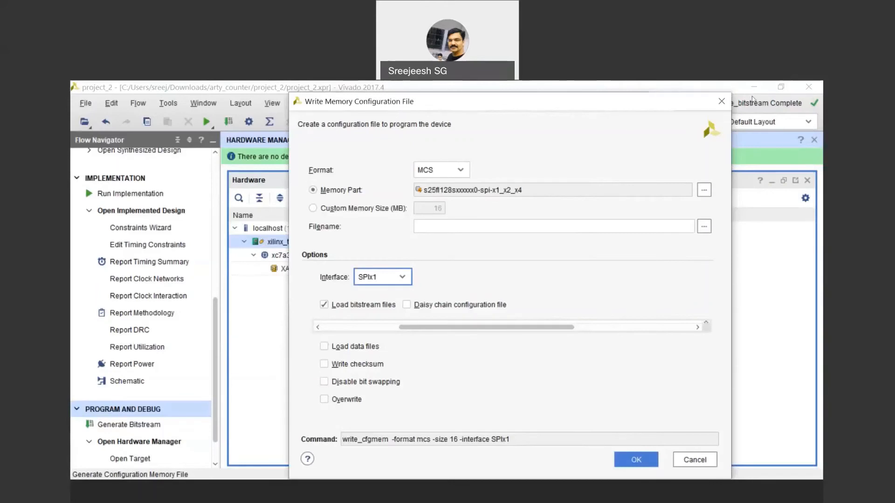
Step: Cancel the Write Memory Configuration File dialog without writing a file and reopen it
left_click(690, 466)
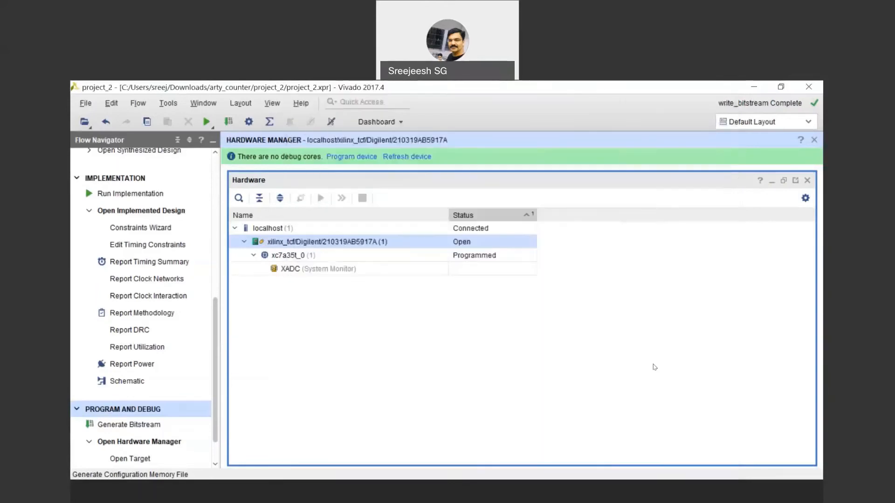
left_click(168, 103)
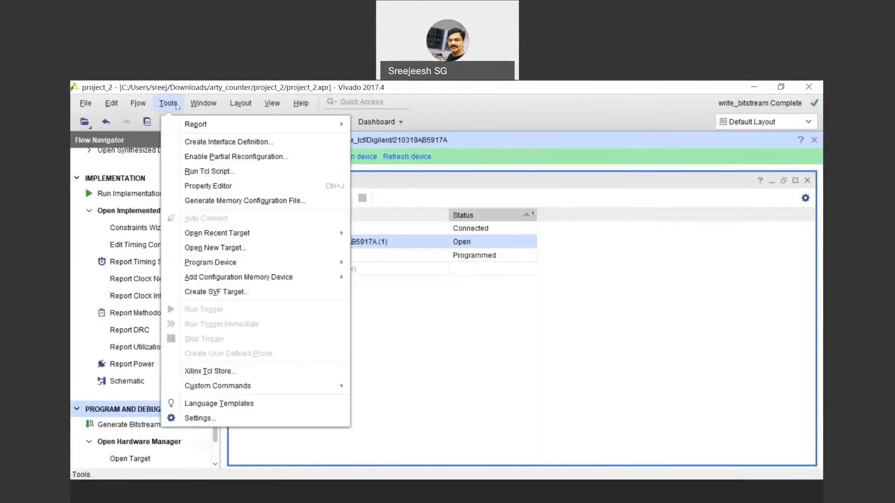
left_click(242, 205)
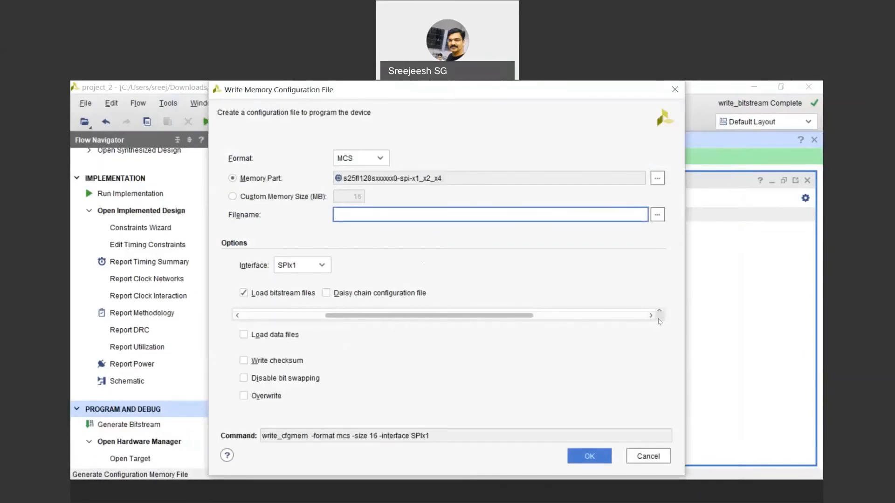
left_click(558, 496)
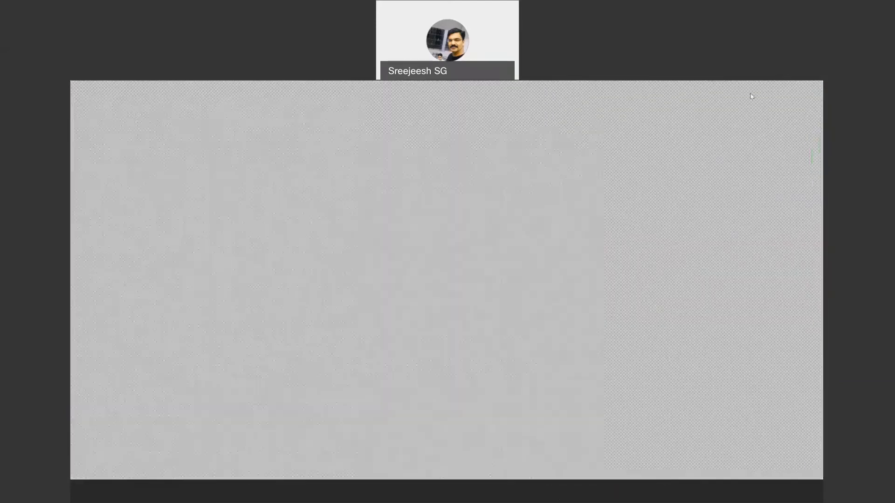
Step: Keep the s25fl128sxxxxxx0-spi-x1_x2_x4 memory part selected and name the memory configuration file counter.mcs
left_click(530, 495)
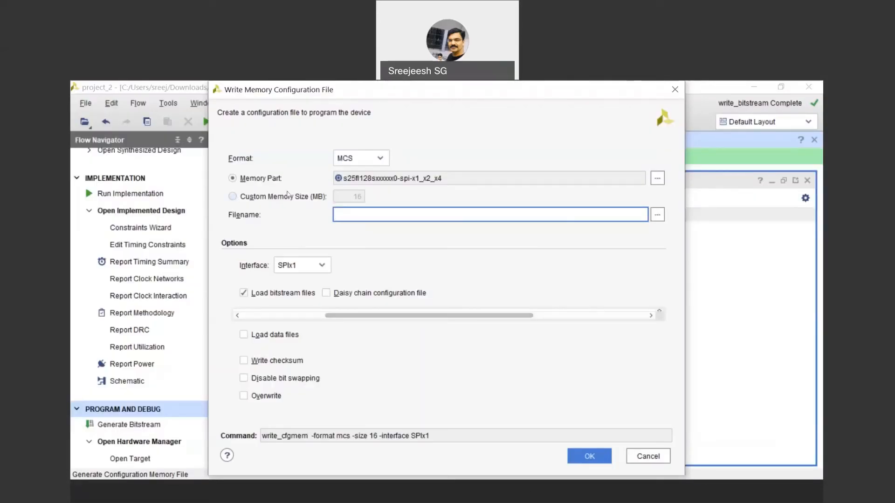
left_click(232, 197)
left_click(232, 178)
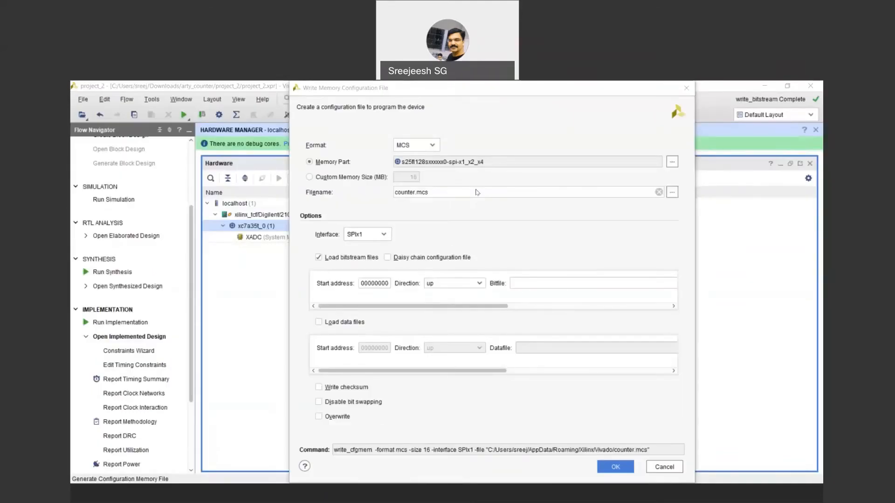
left_click(571, 244)
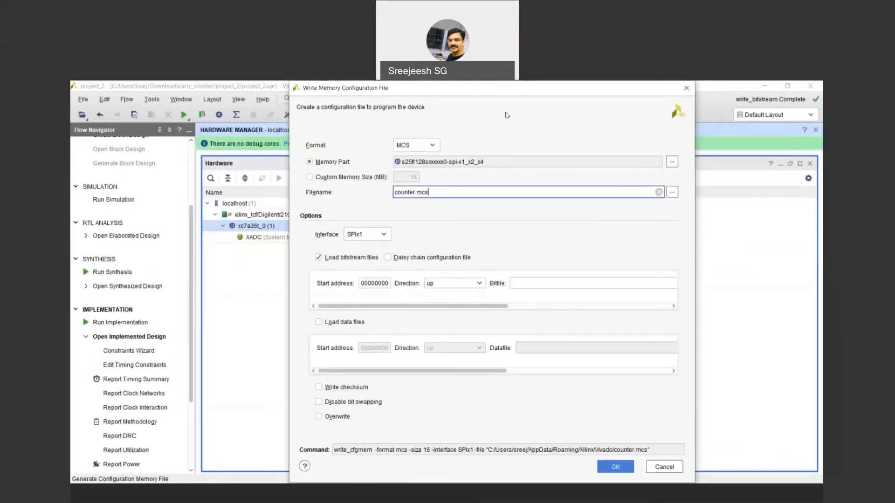
left_click(471, 191)
Step: Browse for the bitfile to load and go to the arty_counter/project_2 folder in Downloads
scroll(549, 307, "right", 2)
scroll(549, 307, "right", 5)
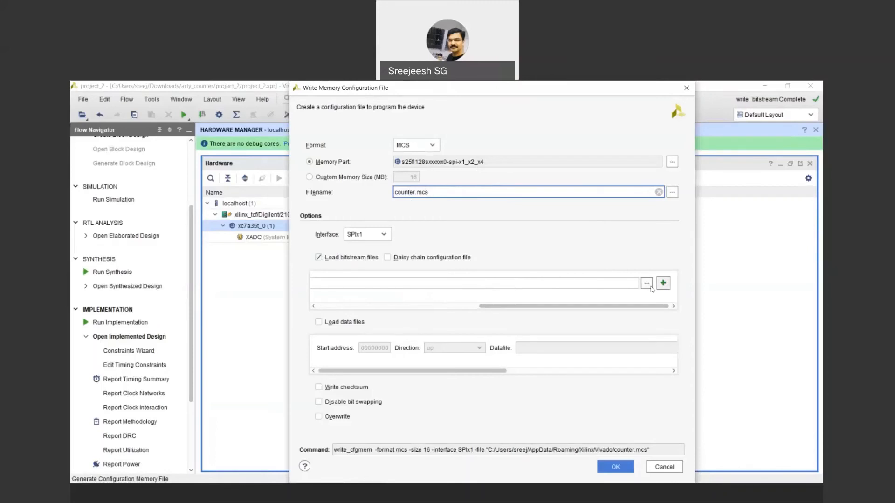
left_click(648, 284)
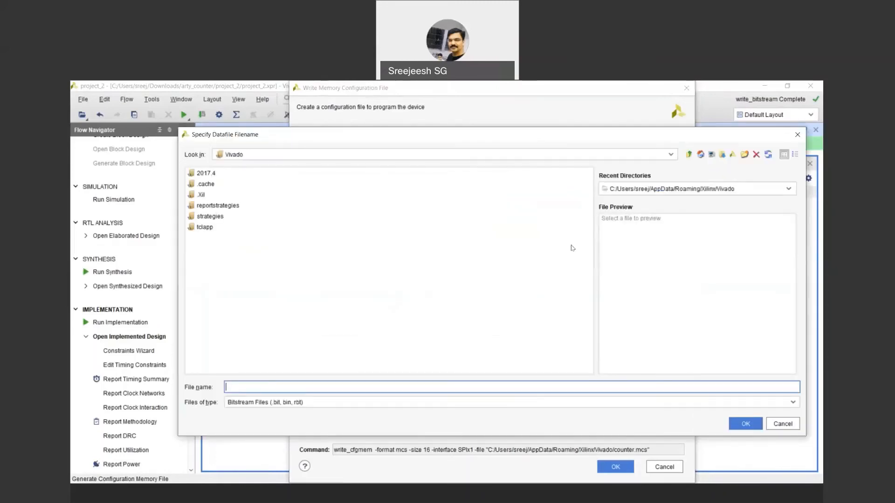
left_click(671, 154)
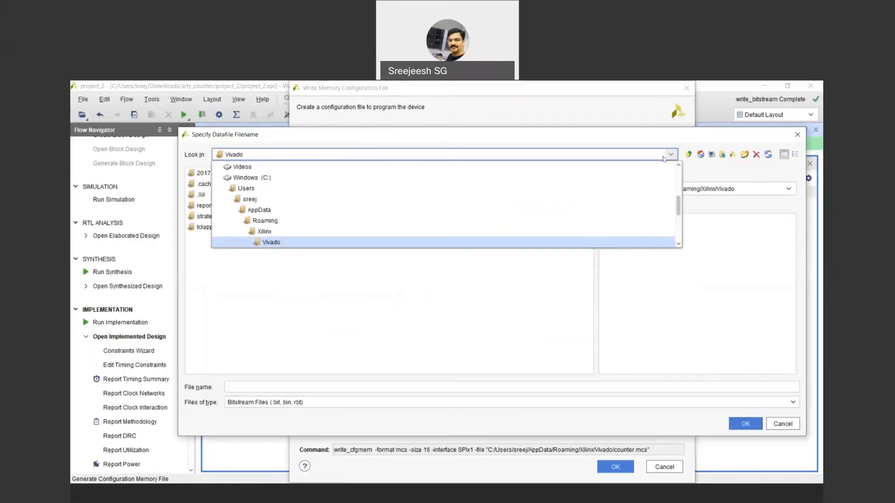
scroll(272, 198, "up", 2)
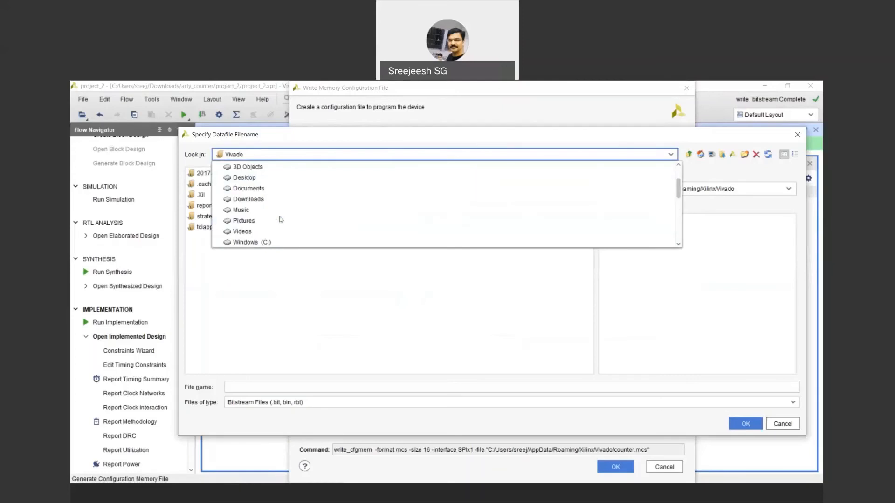
left_click(261, 199)
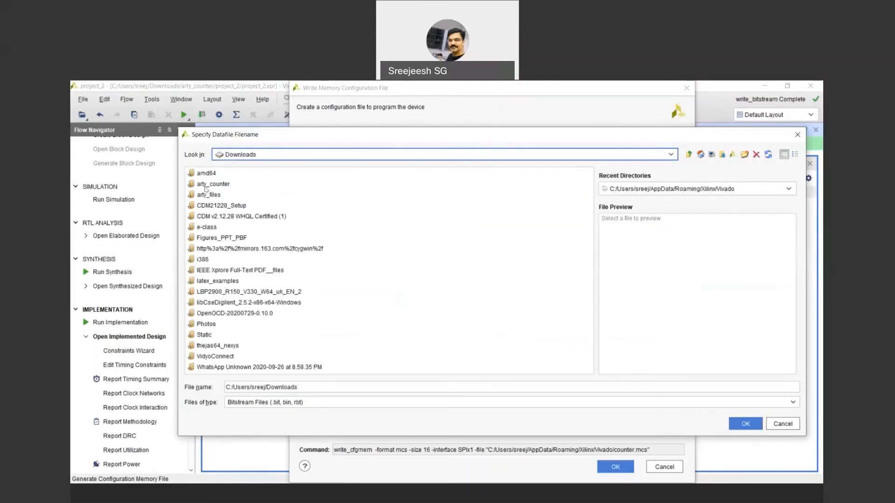
left_click(208, 186)
double_click(208, 186)
left_click(215, 185)
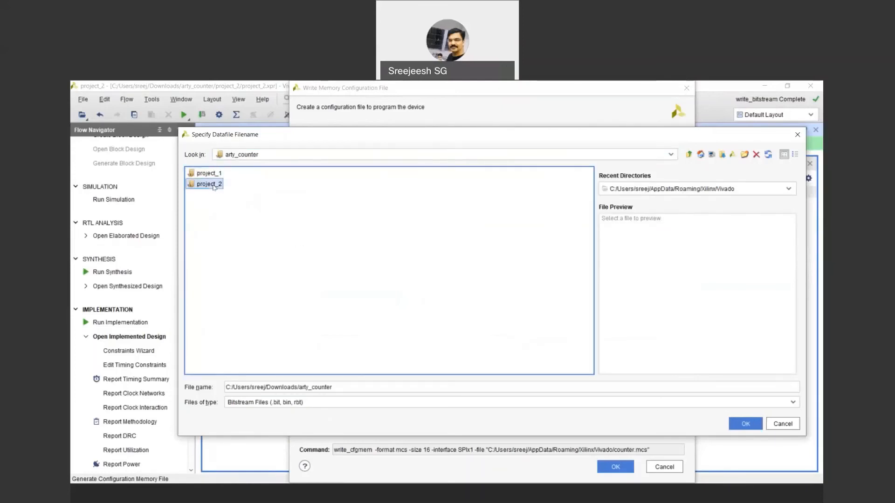
double_click(214, 185)
Step: Load counter.bit from project_2.runs/impl_1 as the bitfile and generate the memory configuration file
left_click(215, 216)
double_click(215, 216)
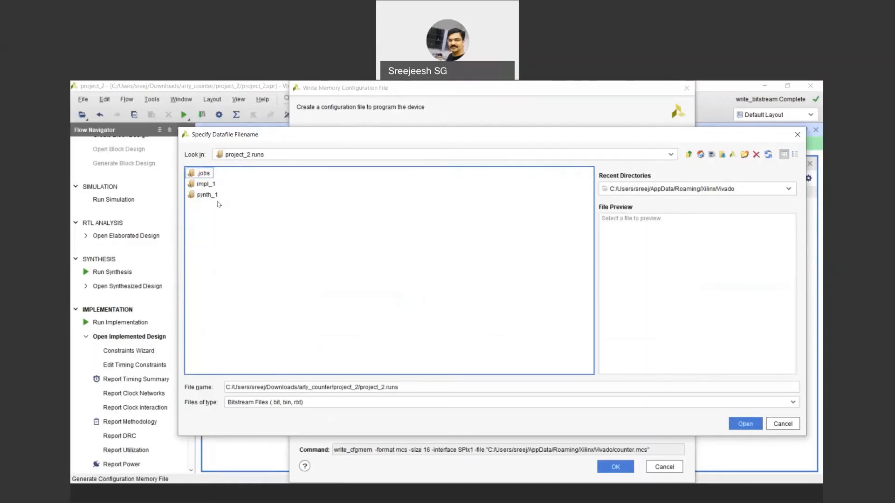
left_click(210, 185)
double_click(210, 187)
left_click(211, 186)
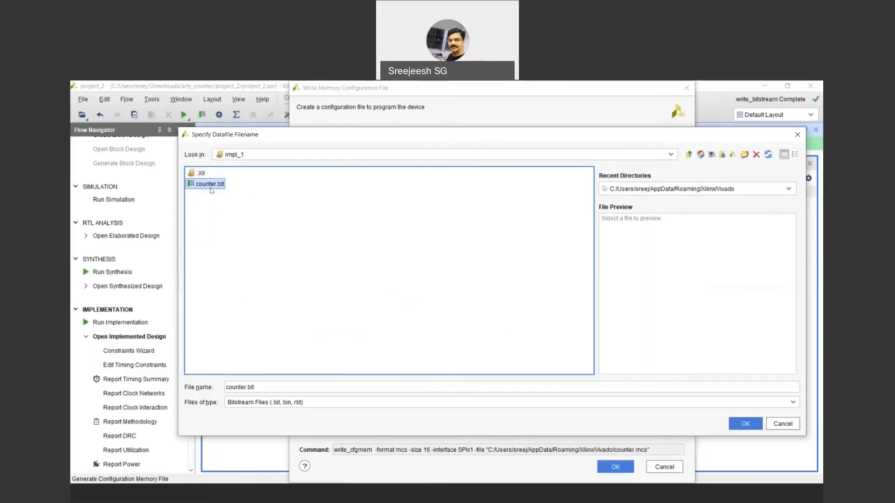
double_click(211, 185)
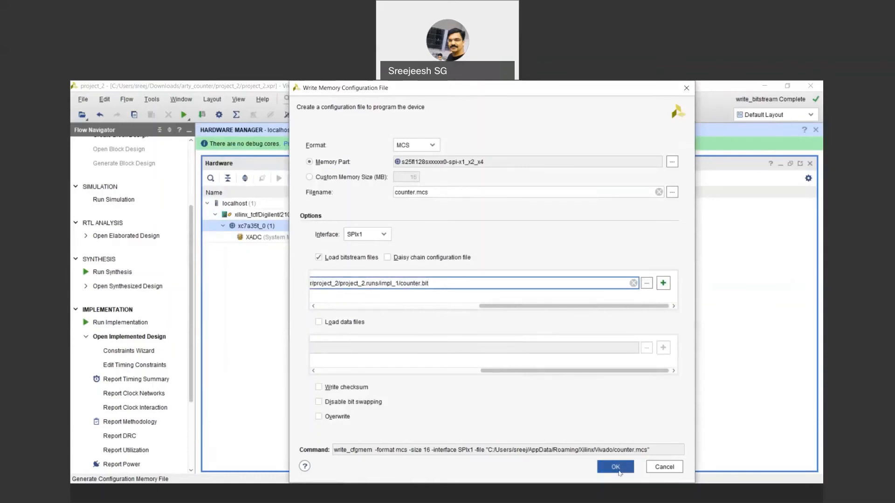
left_click(616, 466)
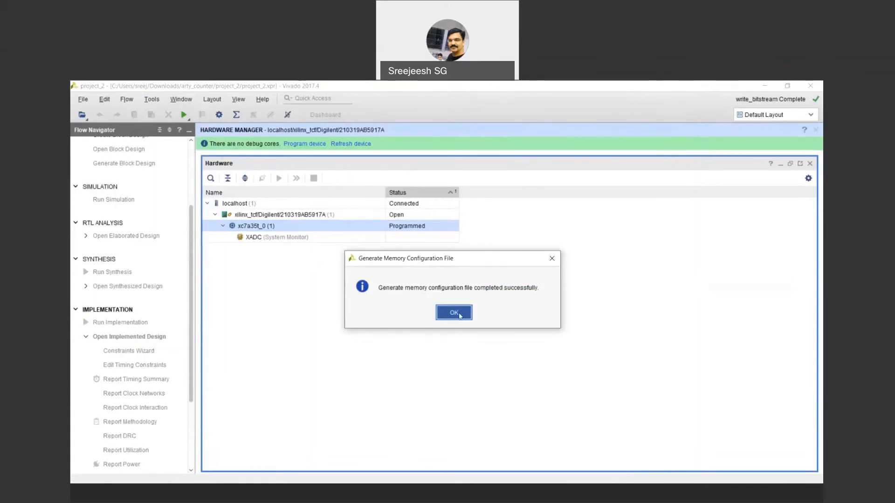
left_click(459, 316)
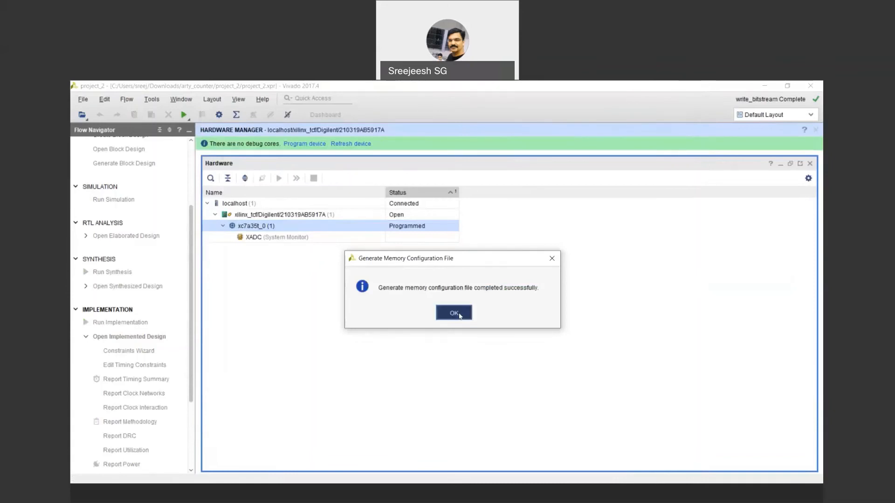
Step: Start adding a configuration memory device to xc7a35t_0, filtering the parts by manufacturer Spansion and density 128 Mb
right_click(305, 227)
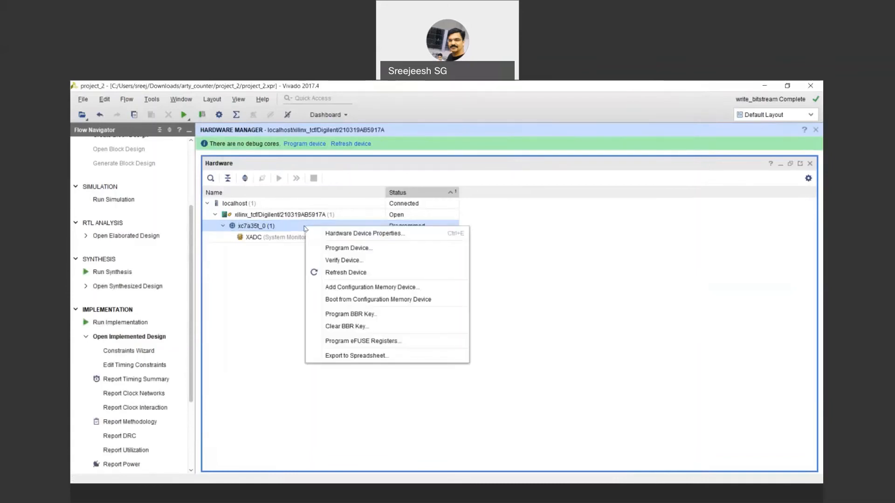
left_click(363, 292)
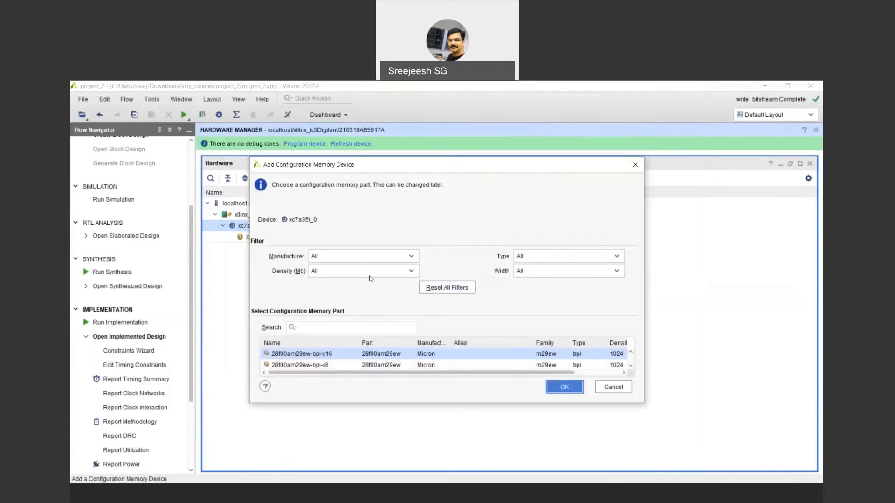
left_click(372, 258)
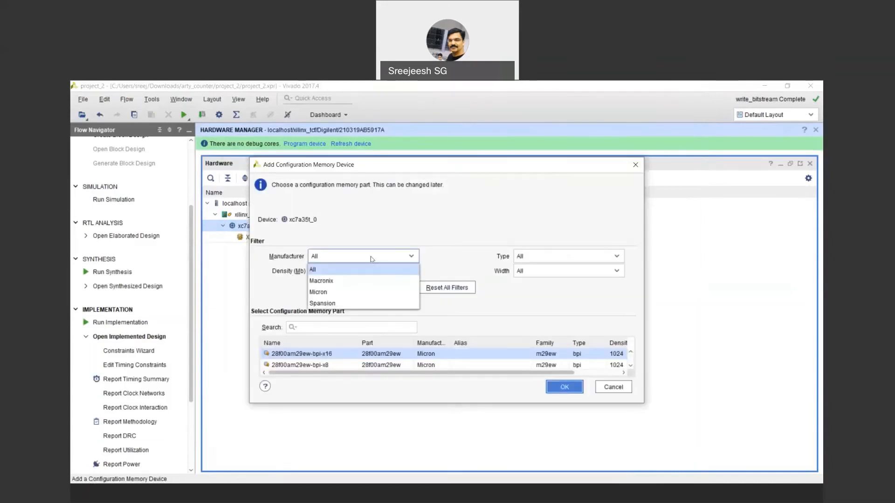
left_click(356, 303)
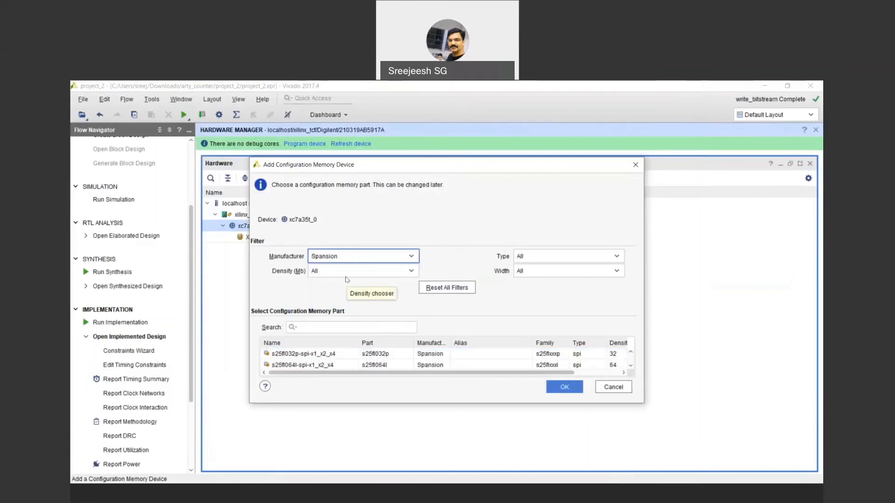
left_click(370, 268)
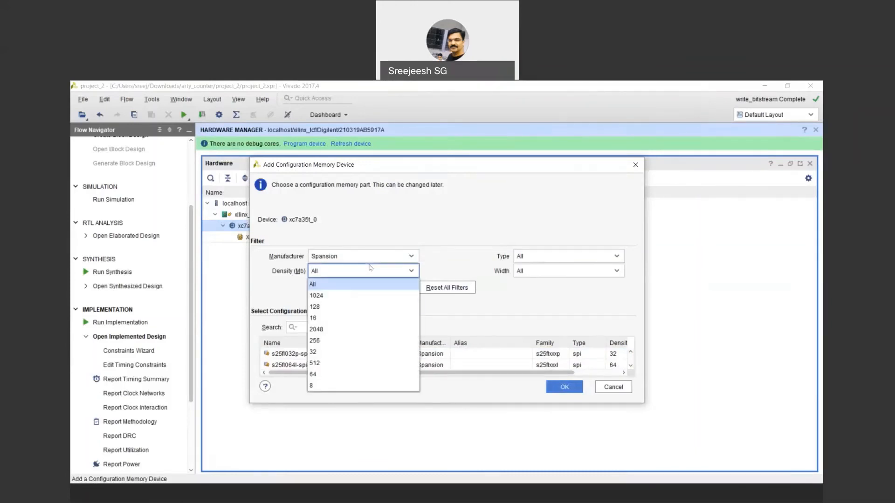
left_click(372, 259)
left_click(372, 260)
left_click(373, 261)
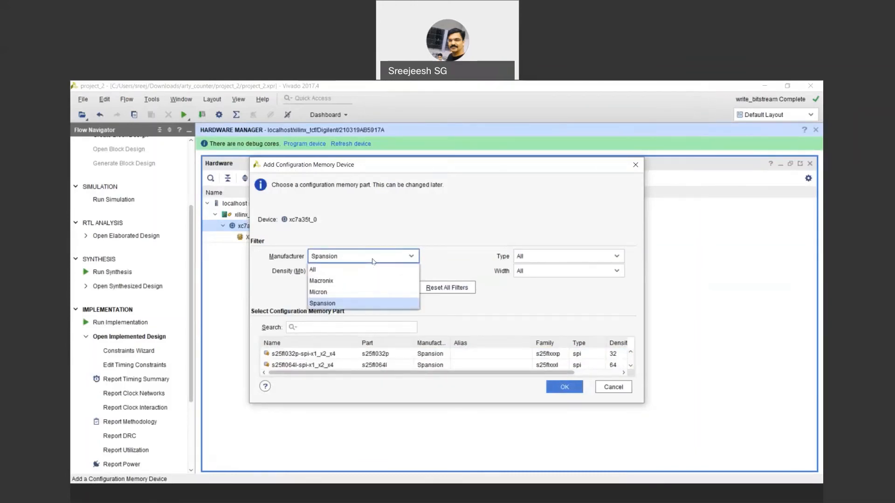
left_click(372, 259)
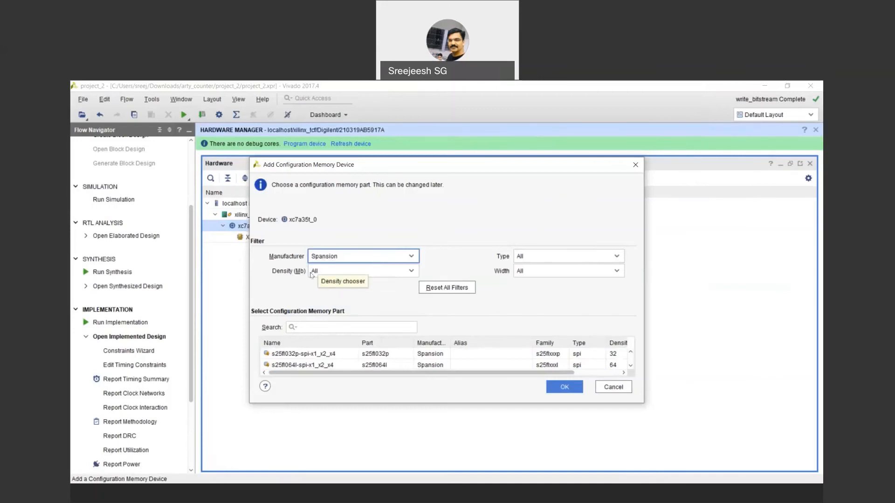
left_click(334, 277)
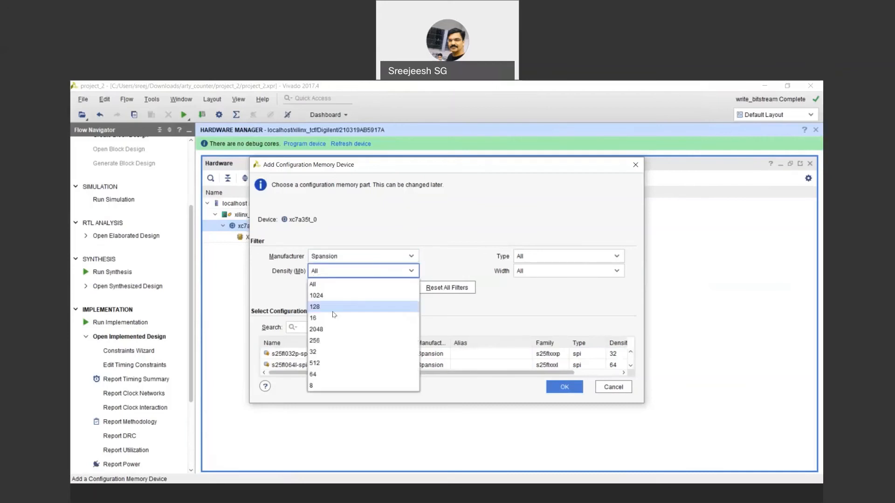
left_click(329, 310)
Step: Filter the memory parts by type spi and add s25fl128sxxxxxx0-spi-x1_x2_x4 as the configuration memory device
left_click(551, 269)
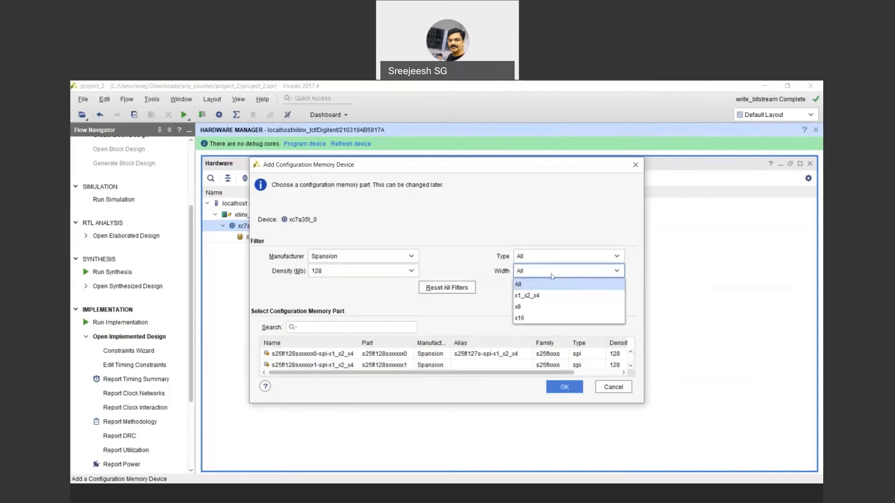
left_click(550, 256)
left_click(545, 293)
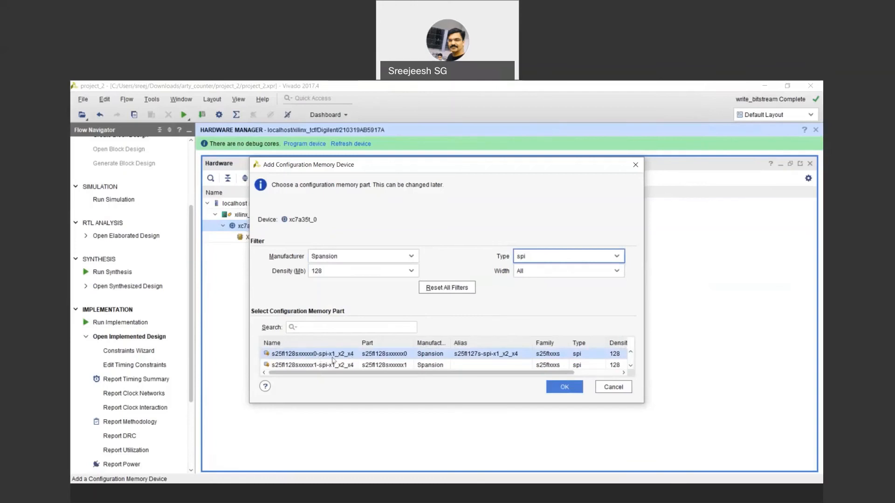
left_click(561, 385)
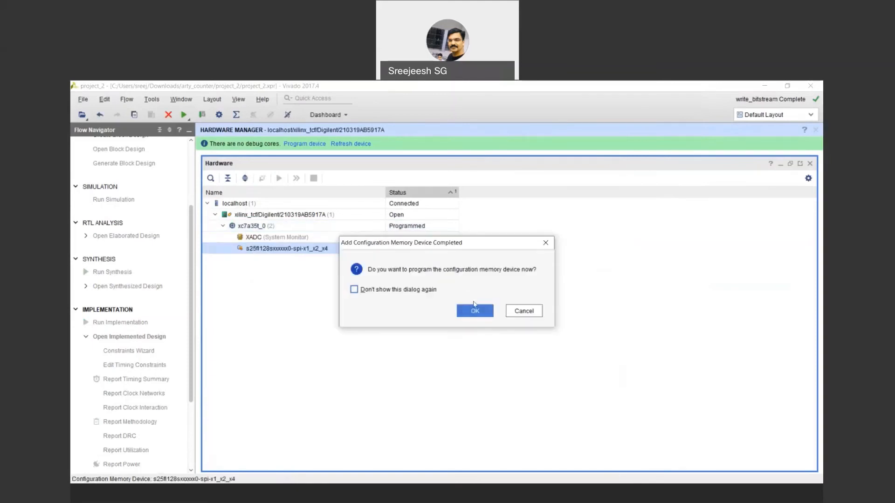
Step: Start programming the configuration memory device and look for its configuration file in impl_1 and the parent folders
left_click(475, 310)
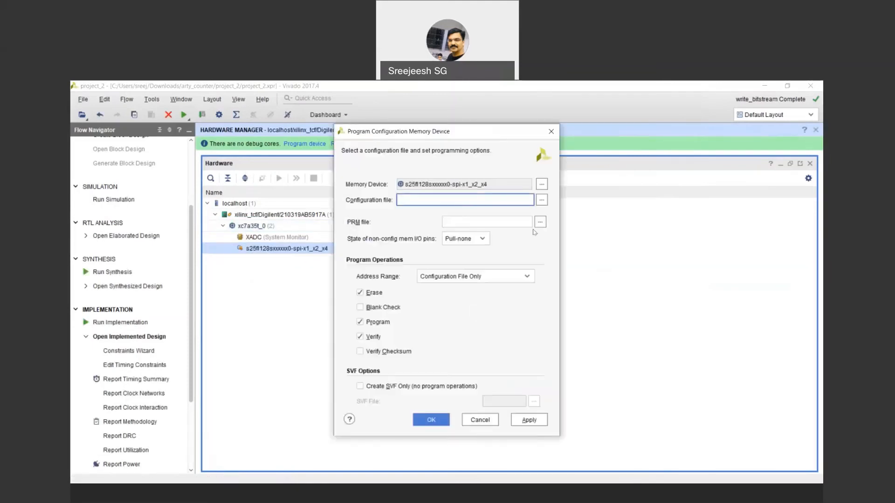
left_click(540, 198)
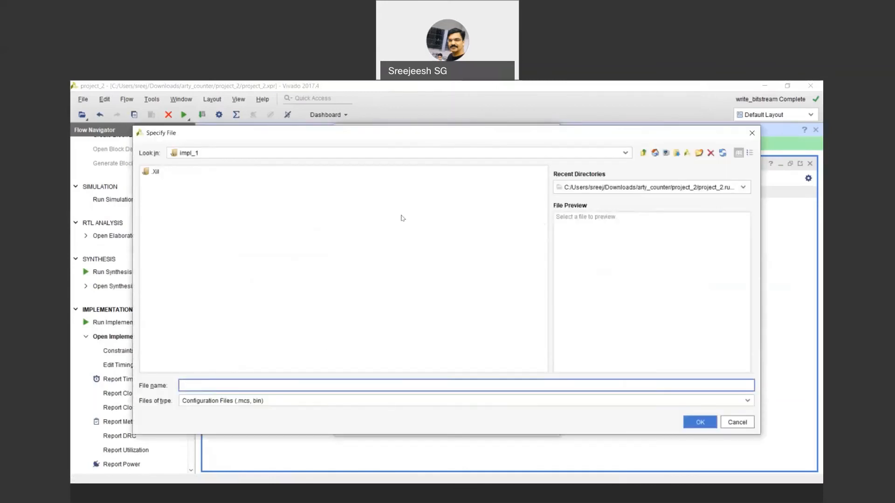
left_click(644, 153)
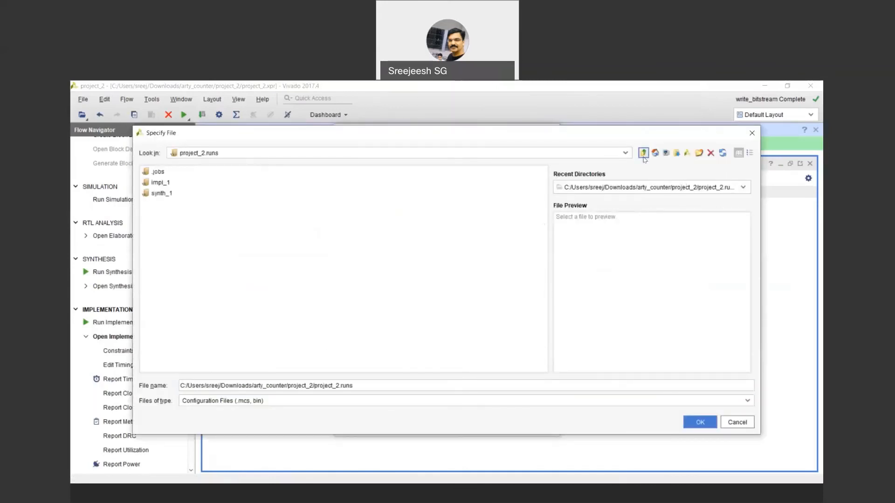
double_click(160, 183)
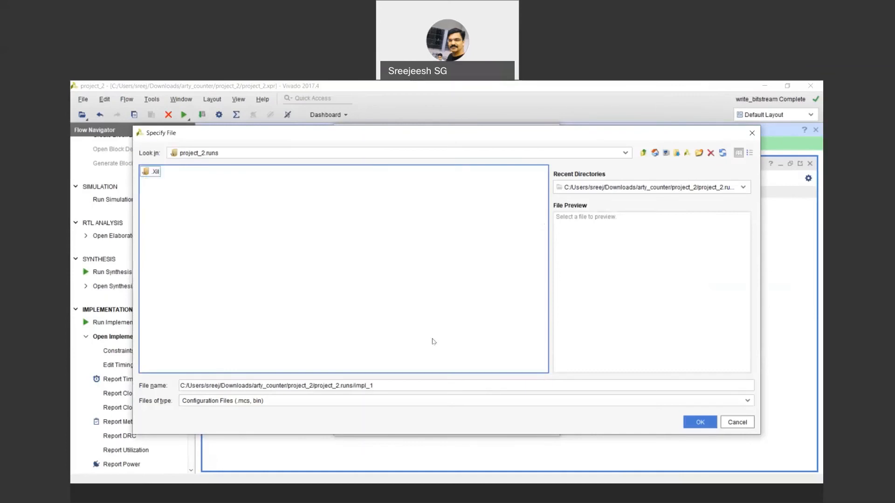
left_click(643, 152)
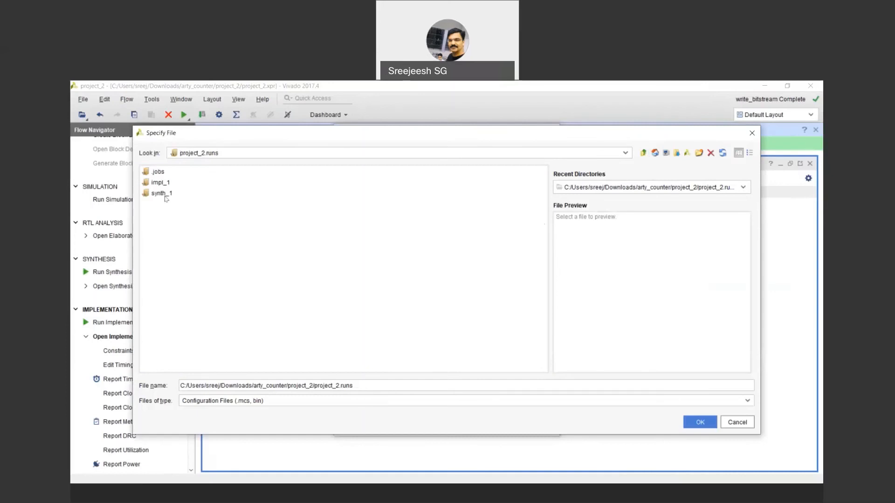
left_click(643, 153)
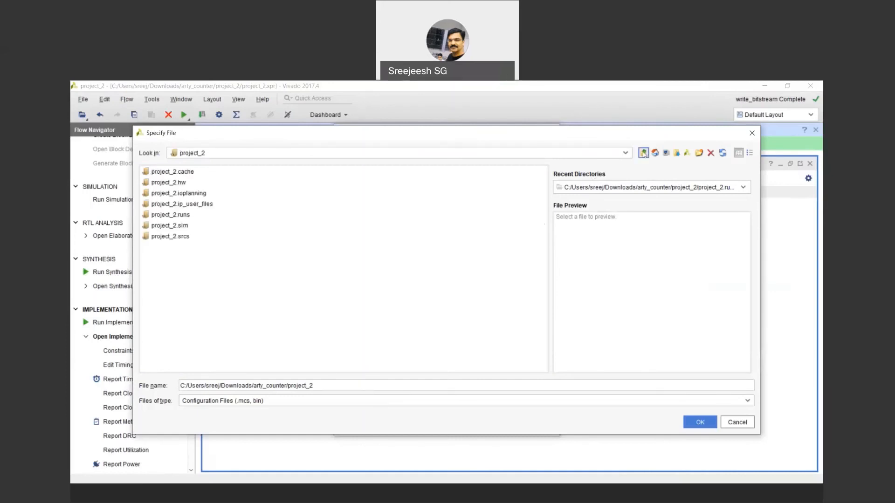
left_click(643, 152)
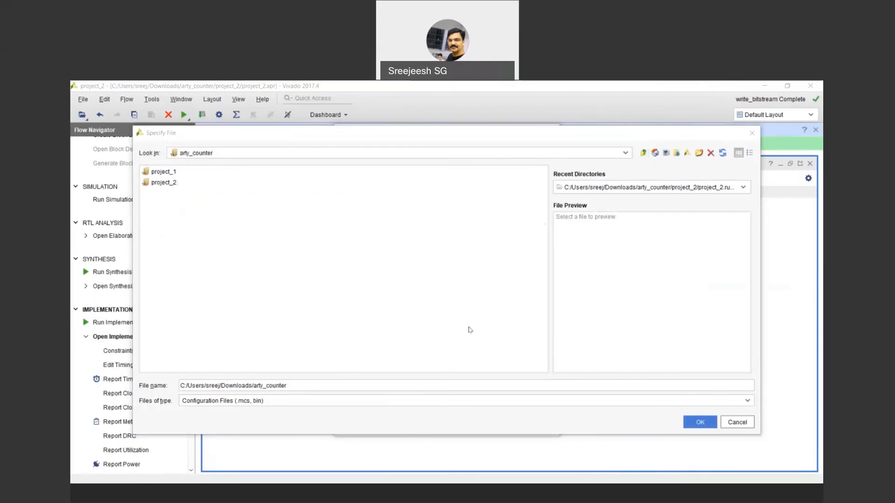
double_click(163, 182)
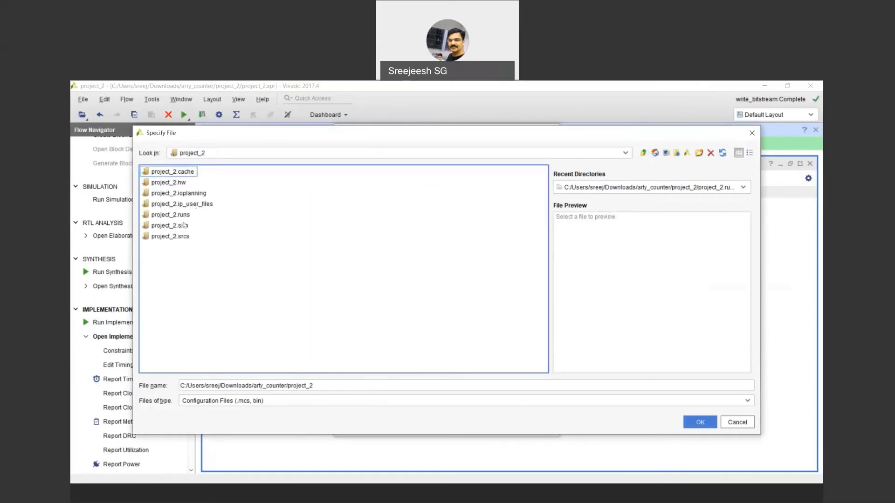
left_click(184, 217)
double_click(184, 217)
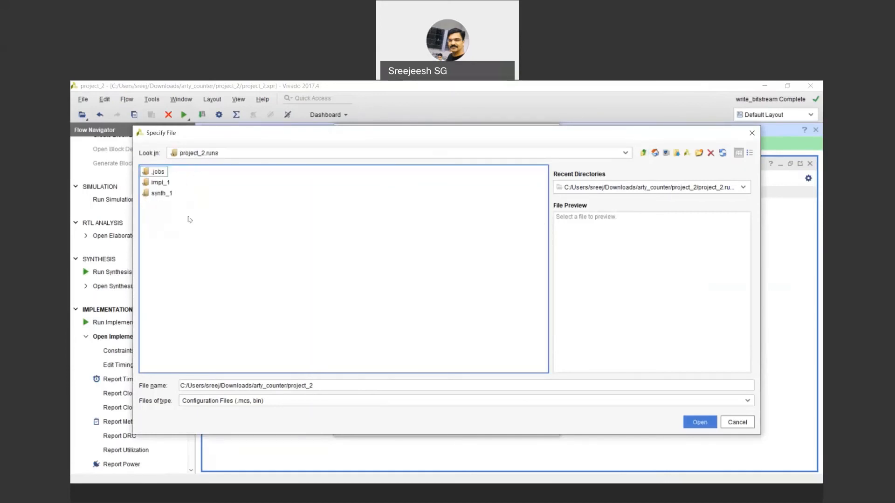
left_click(164, 184)
double_click(164, 184)
left_click(153, 172)
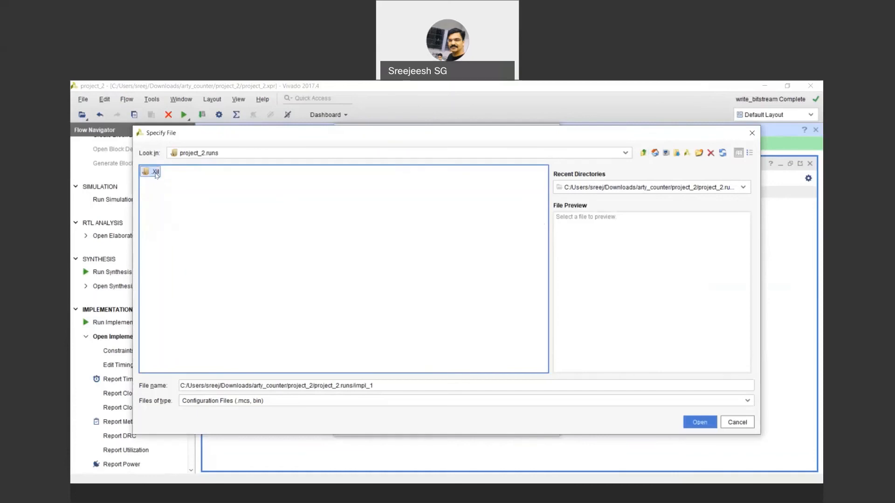
double_click(153, 172)
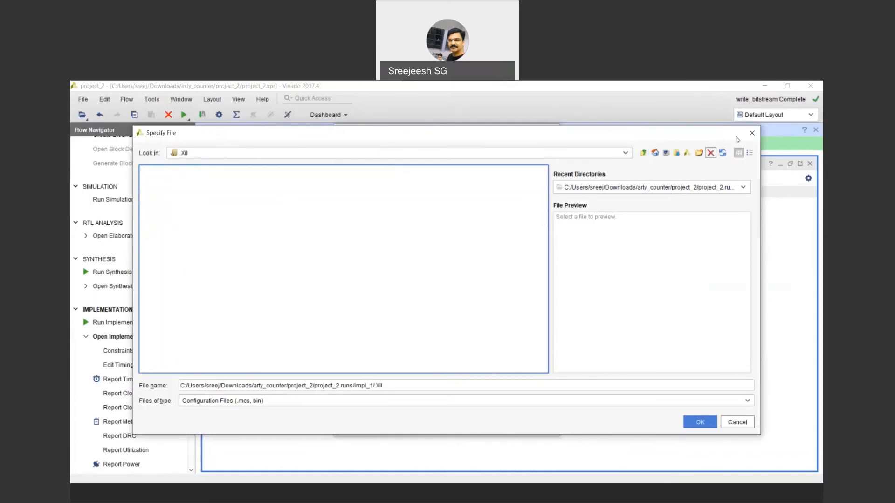
left_click(423, 498)
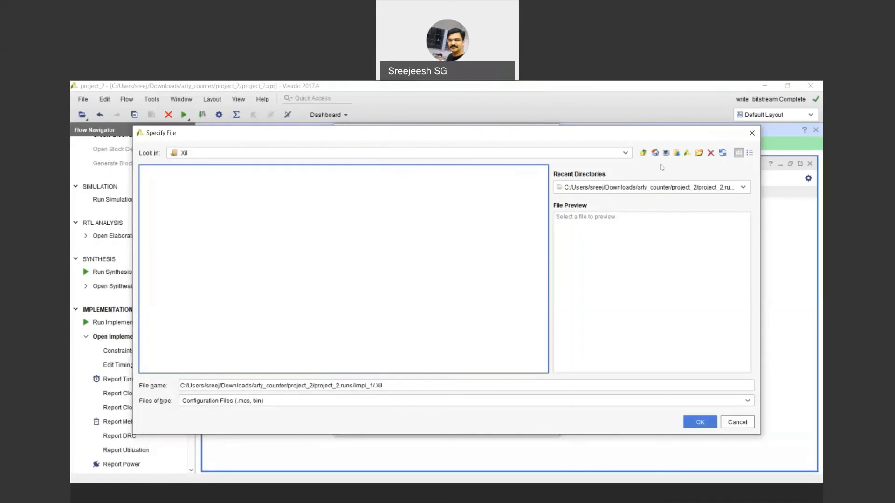
left_click(642, 153)
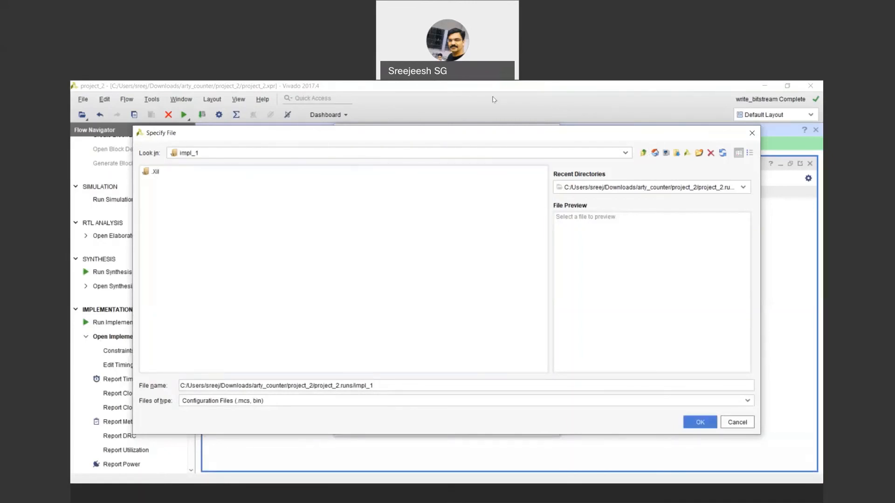
key("Escape")
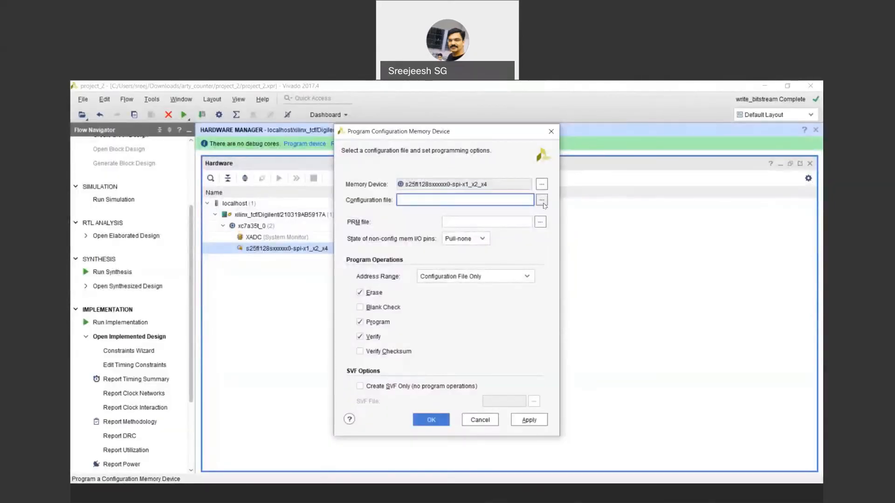
Step: Choose counter.mcs from impl_1 as the configuration file, program the flash memory device with it, and minimize the window
left_click(541, 200)
left_click(169, 182)
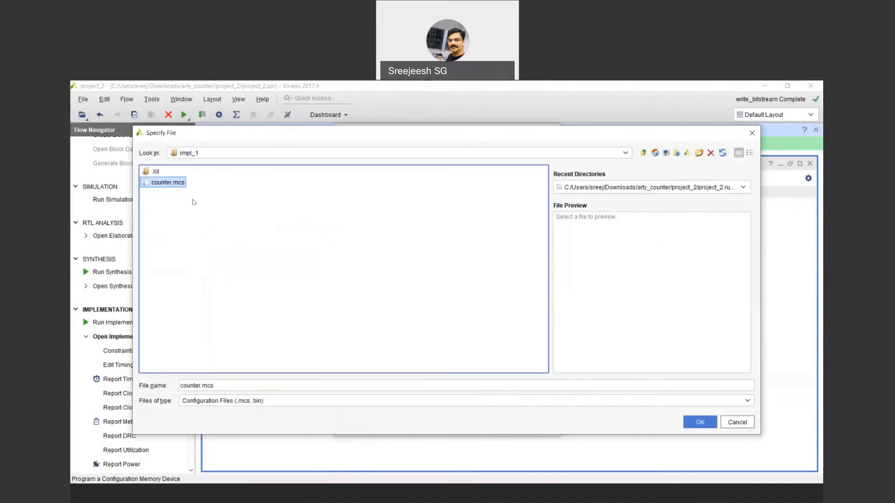
left_click(699, 422)
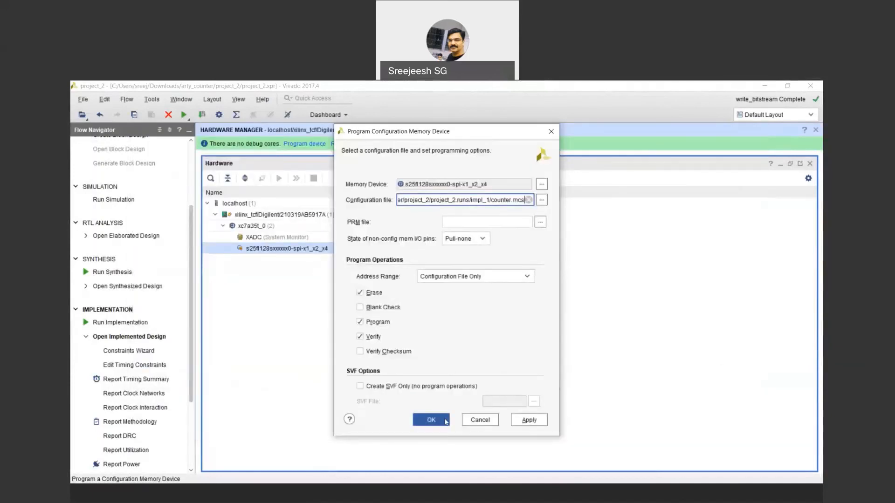
left_click(446, 421)
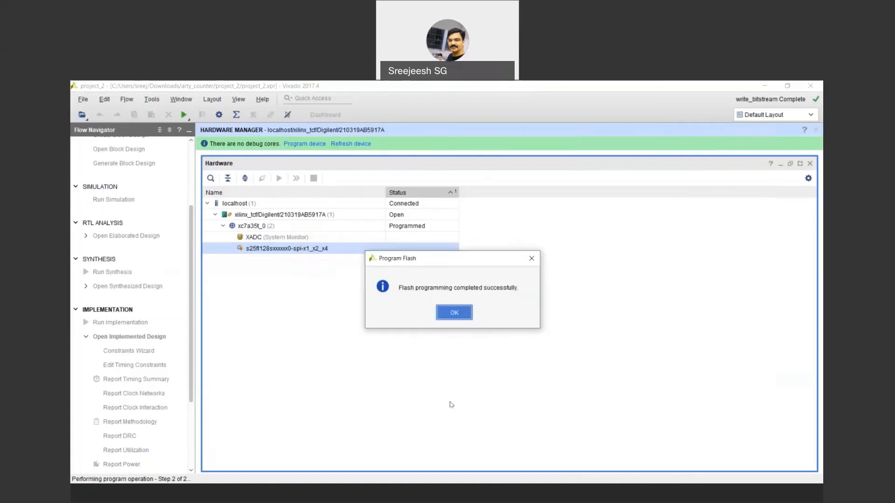
left_click(455, 311)
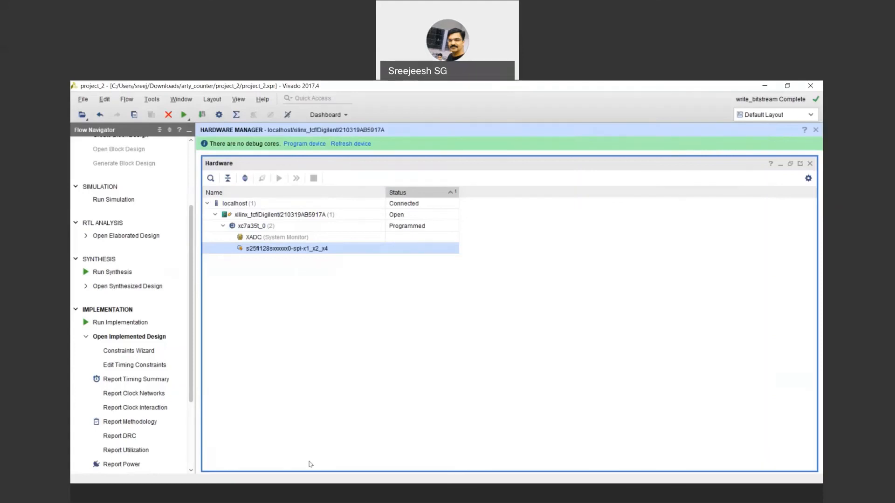
left_click(761, 86)
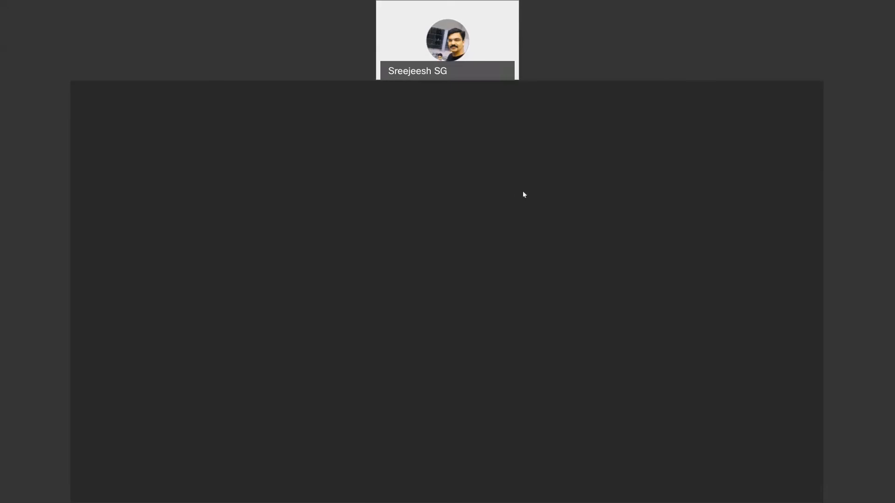